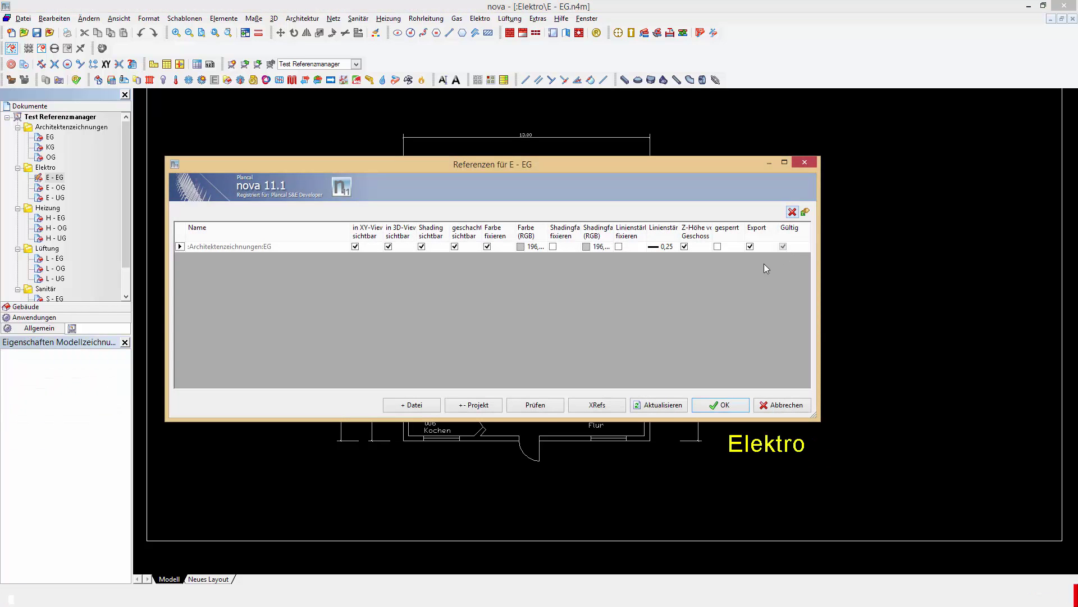
Step: Add the H - EG heating drawing as a project reference of the E - EG drawing and apply the references
click(490, 404)
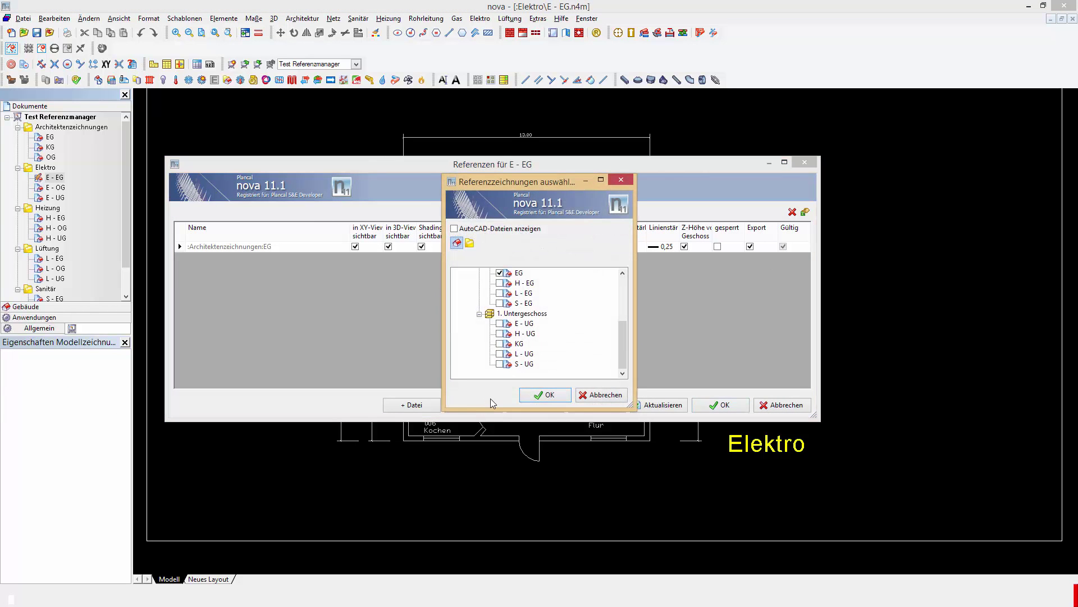
click(499, 284)
click(545, 395)
click(719, 406)
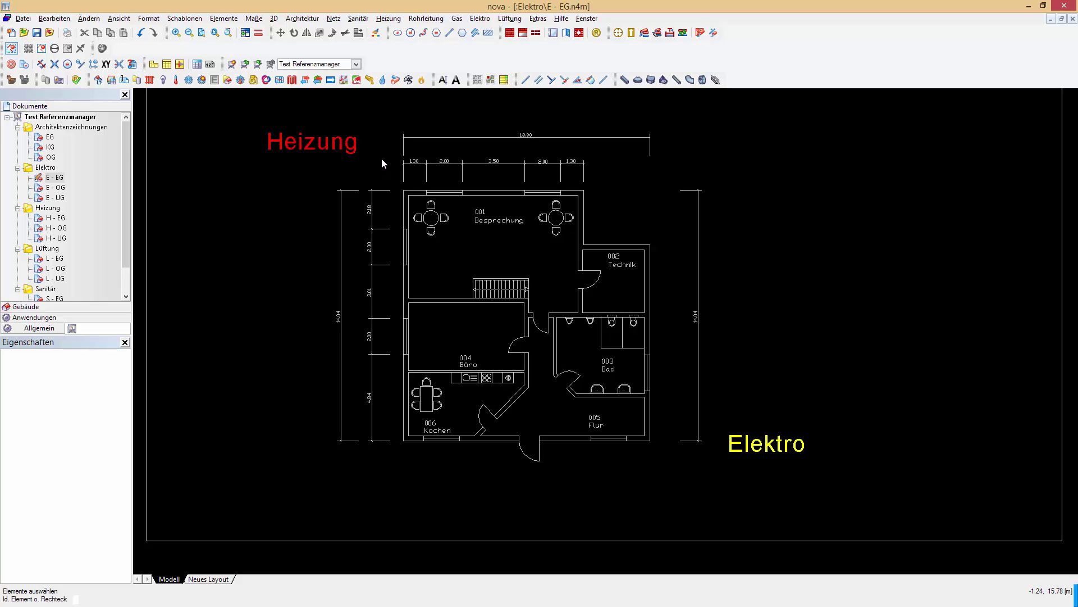
Step: Fix the colour (Farbe fixieren) of the H - EG reference in E - EG, and close the drawing with its changes saved
right_click(787, 175)
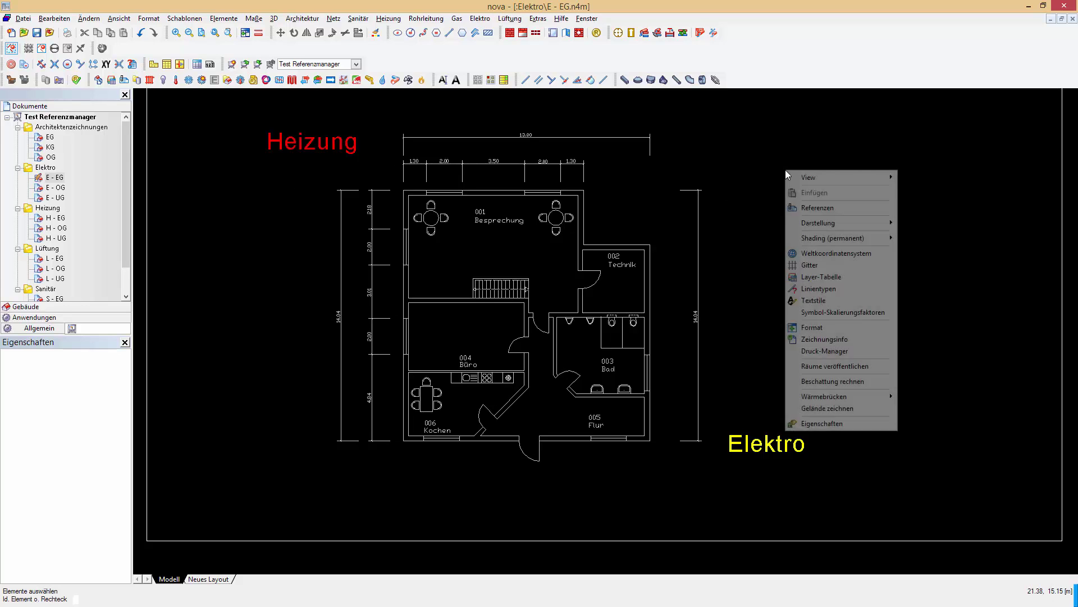
click(824, 209)
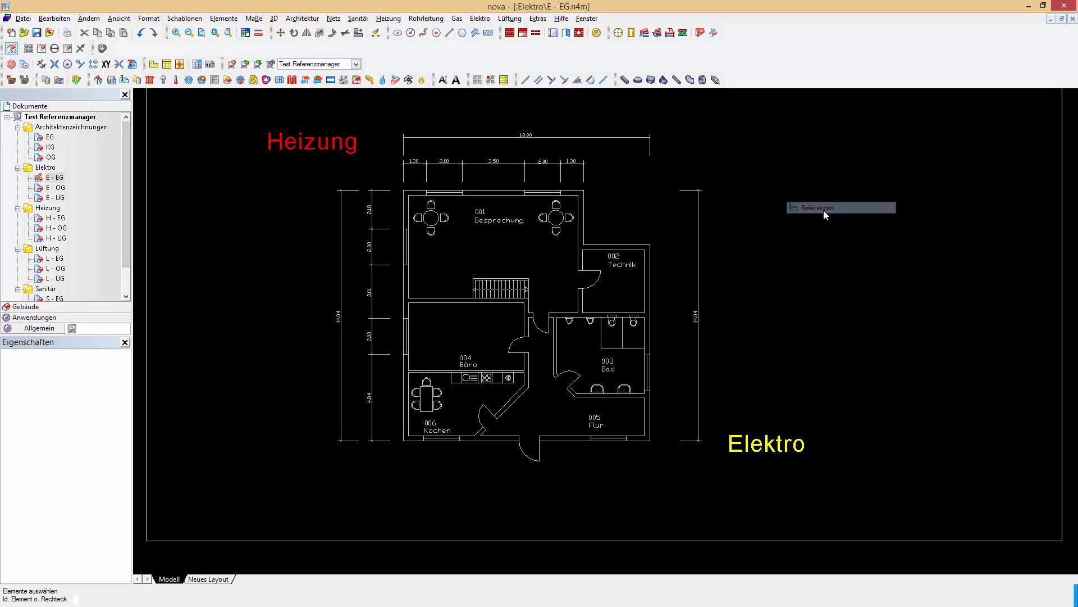
click(488, 257)
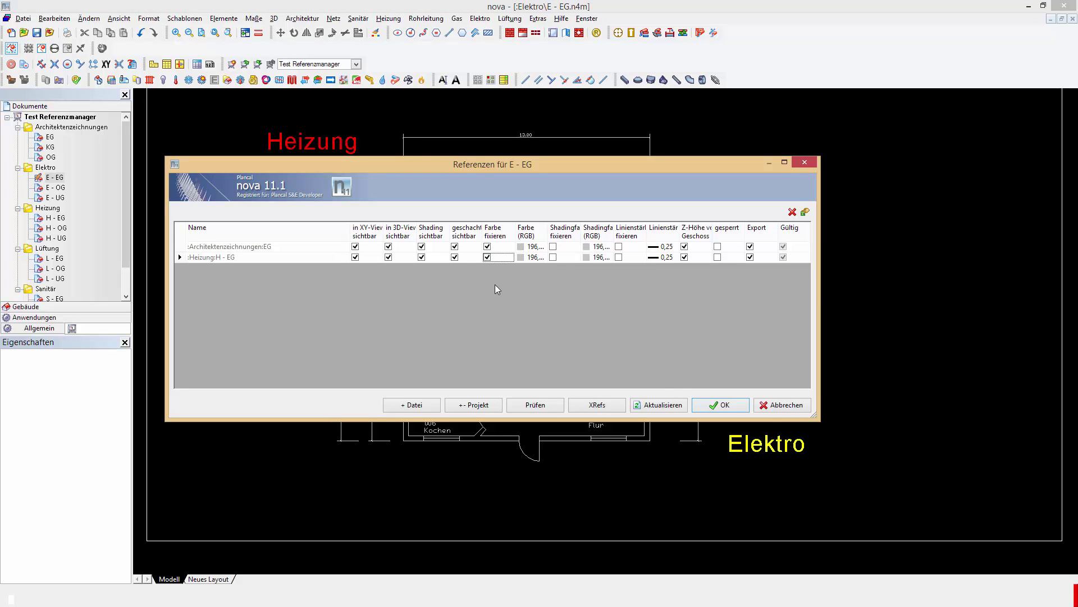
click(713, 405)
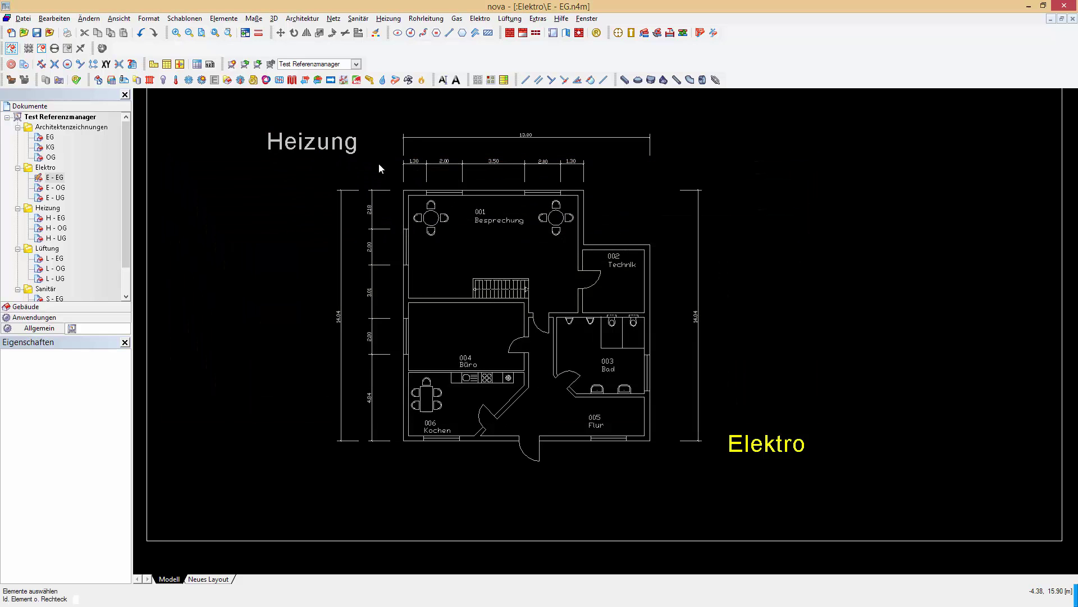
click(1073, 19)
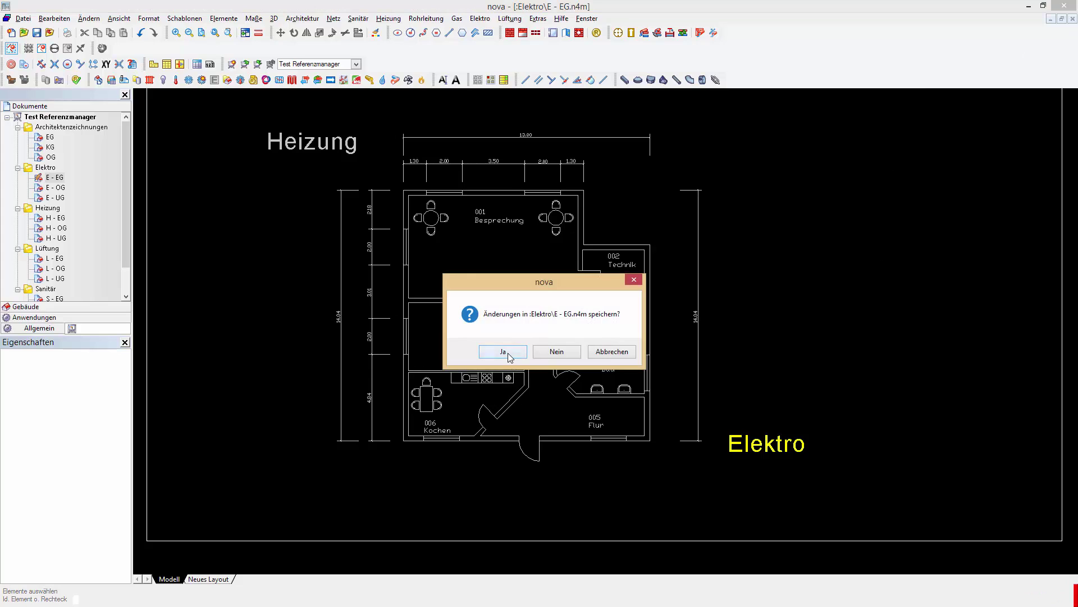
click(507, 353)
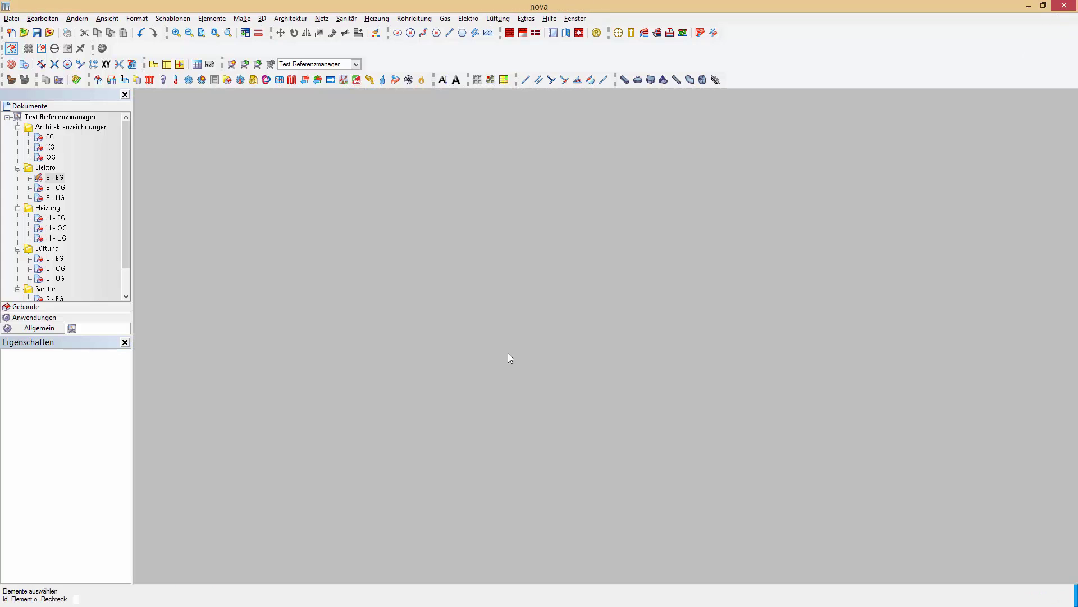
Step: In the project's reference drawing assignment, add E - EG and H - EG as references of S - EG, with a fixed colour for H - EG
right_click(79, 119)
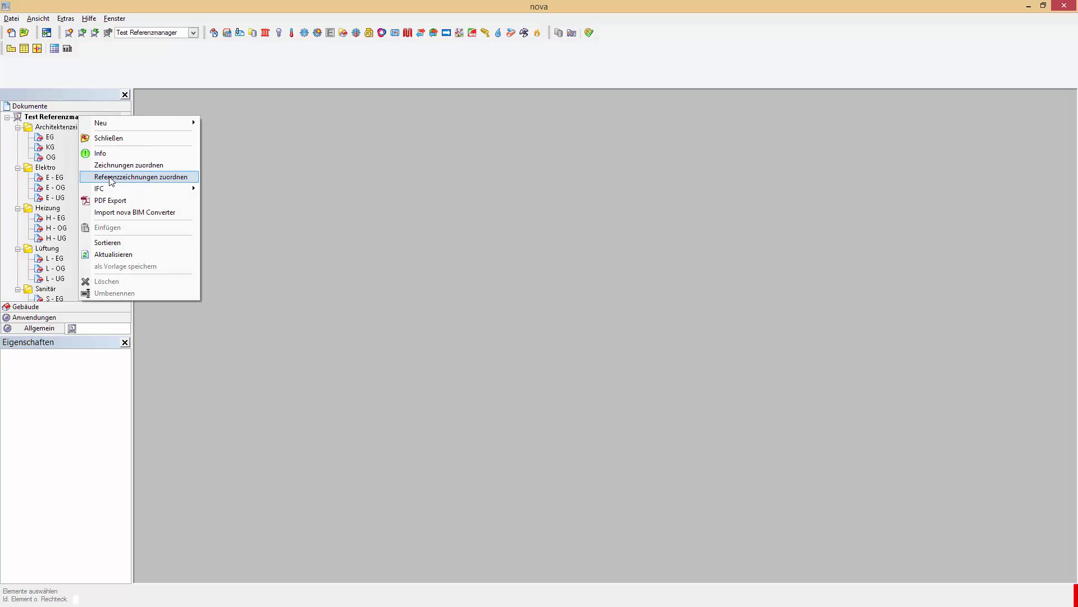
click(160, 177)
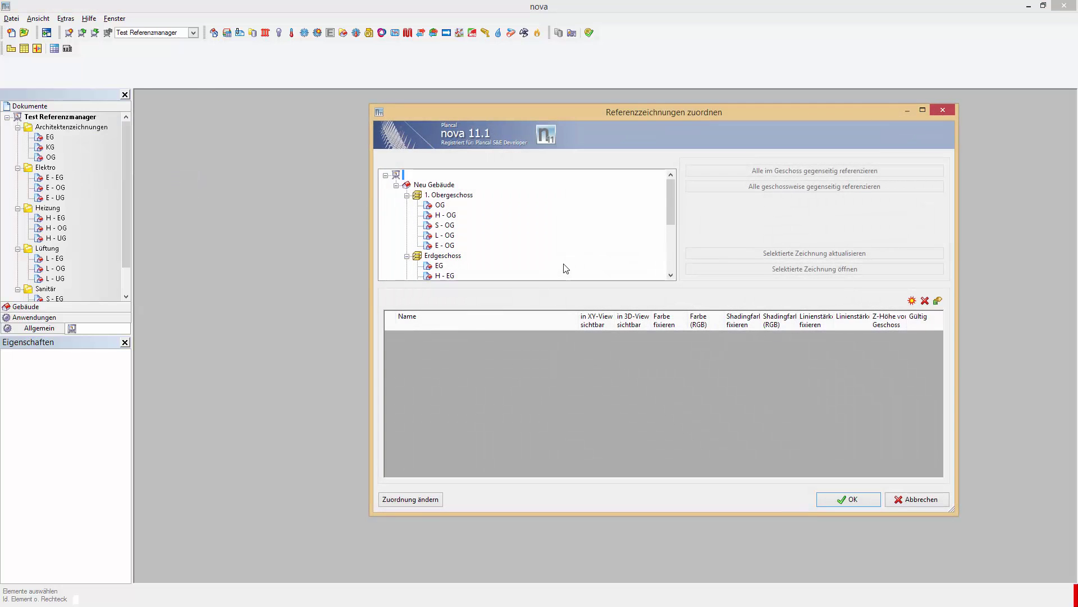
drag(670, 201, 669, 231)
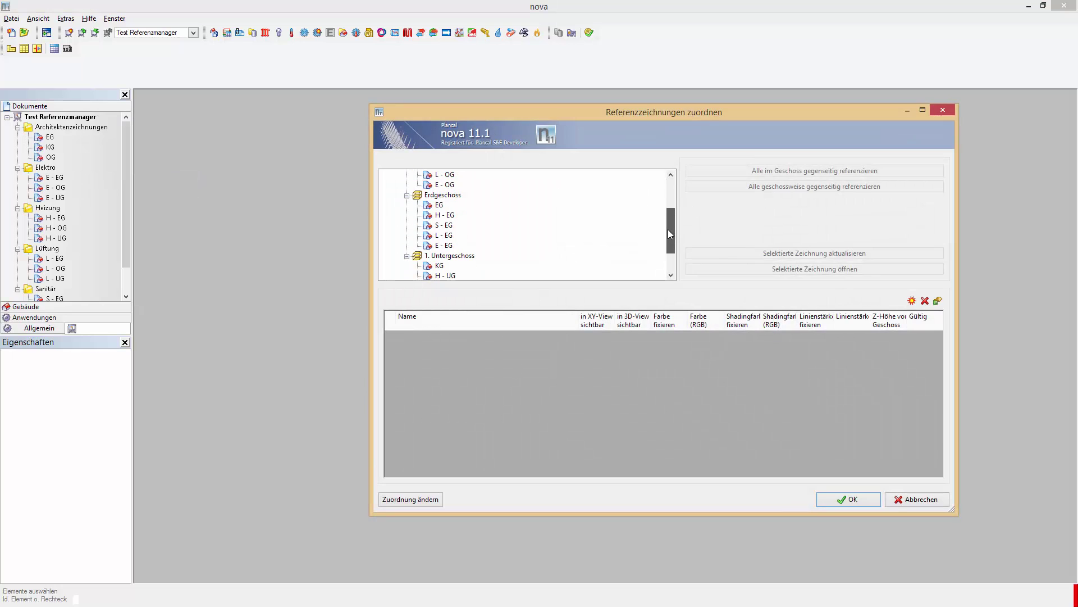
click(443, 227)
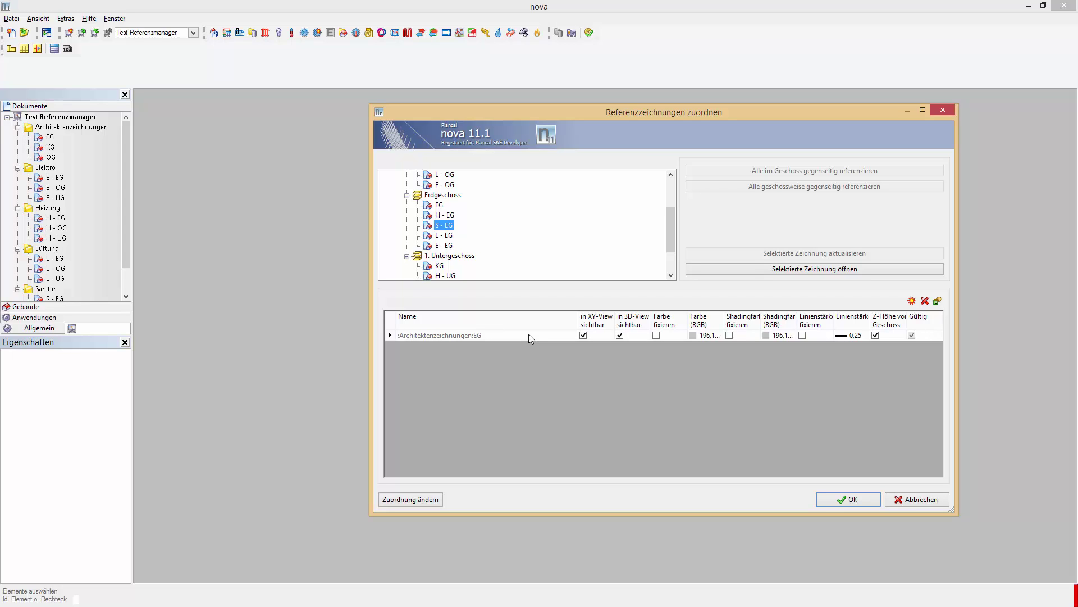
click(912, 301)
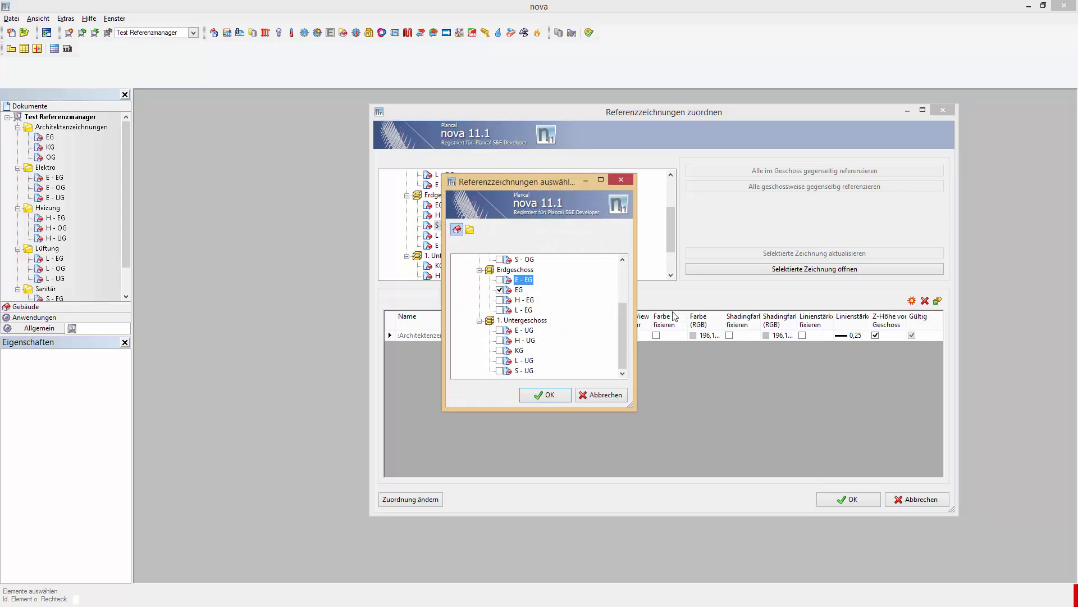
click(499, 279)
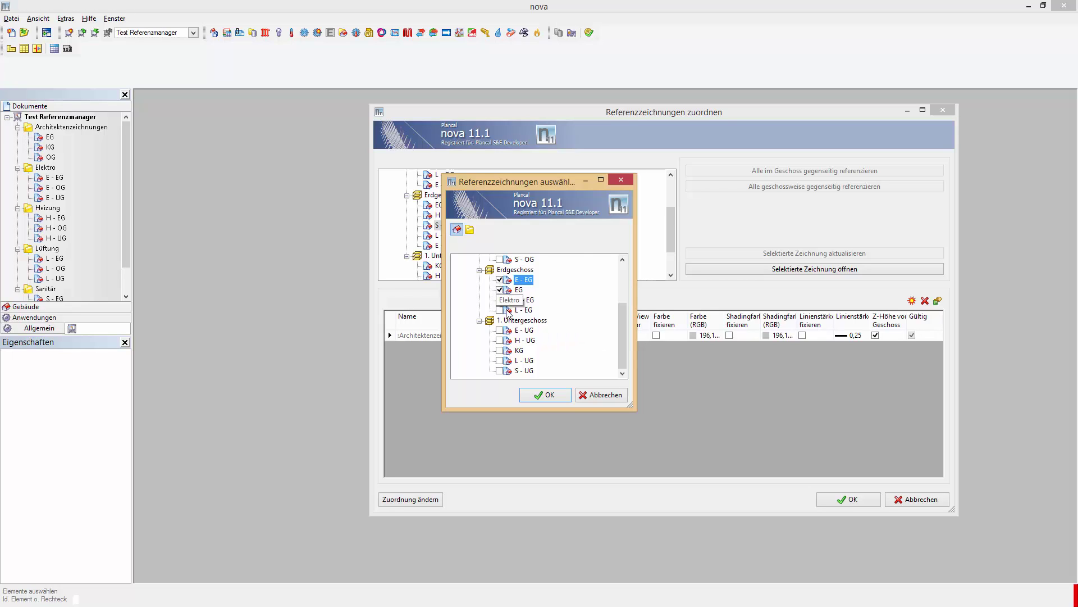
click(499, 299)
click(551, 398)
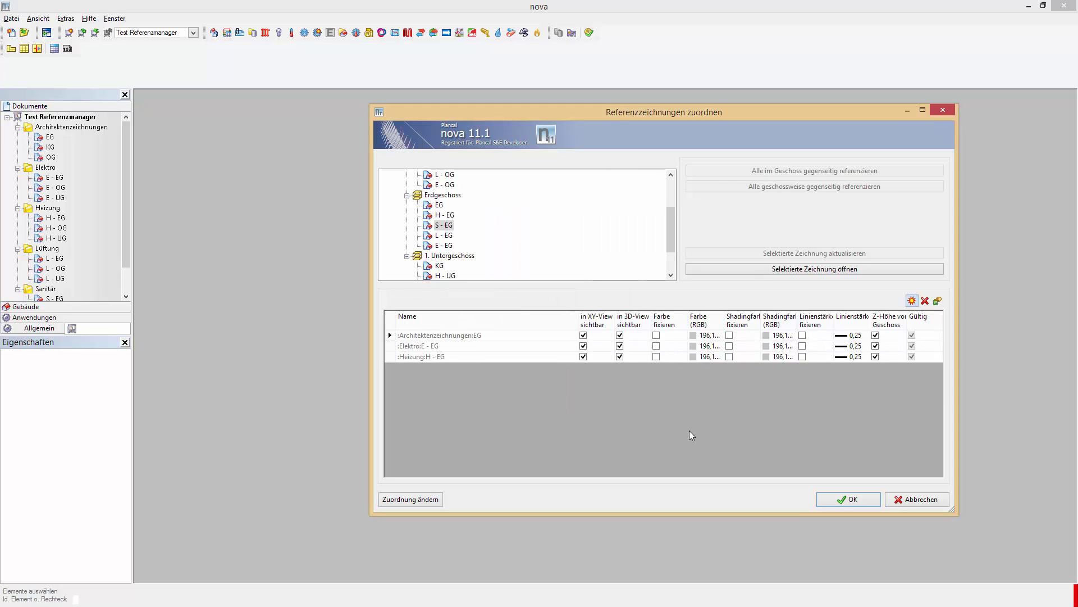
click(656, 358)
click(854, 498)
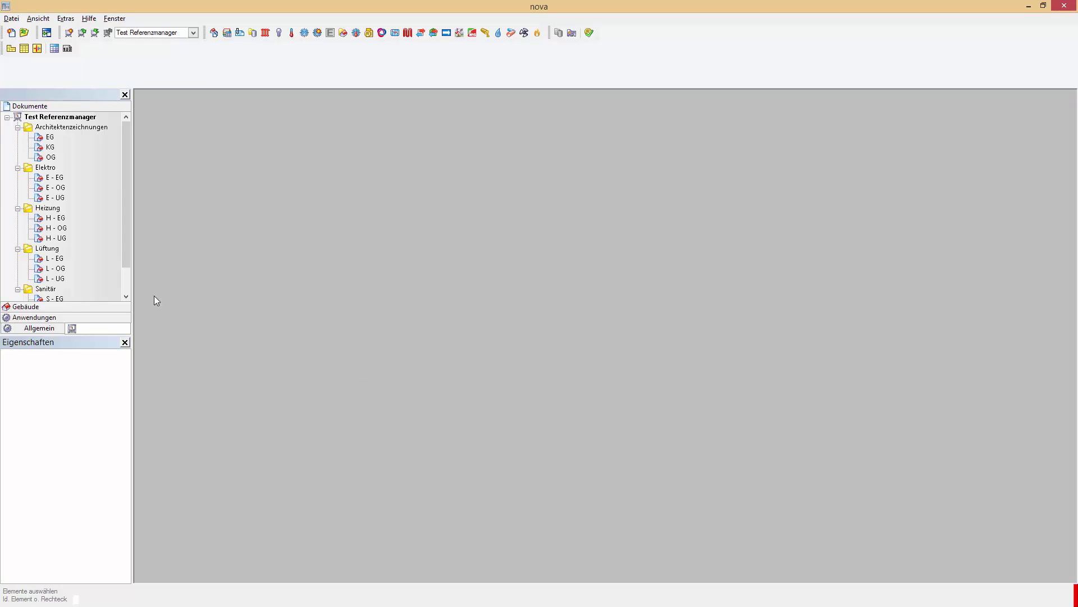
Step: Open the S - EG drawing to check its Sanitär label and the referenced drawings, and close it again
scroll(123, 251, down, 1)
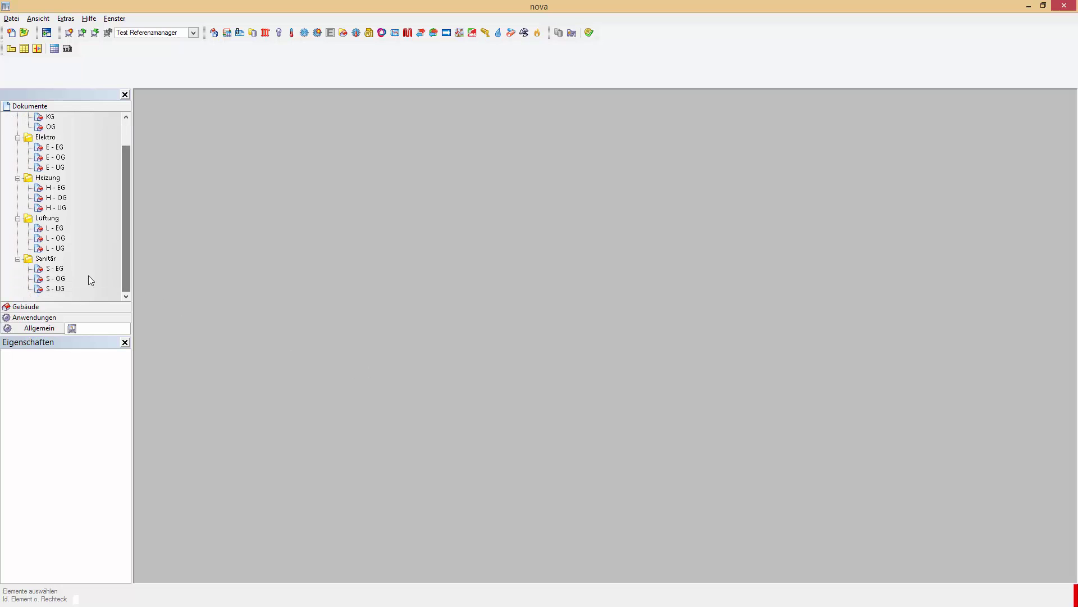
click(56, 268)
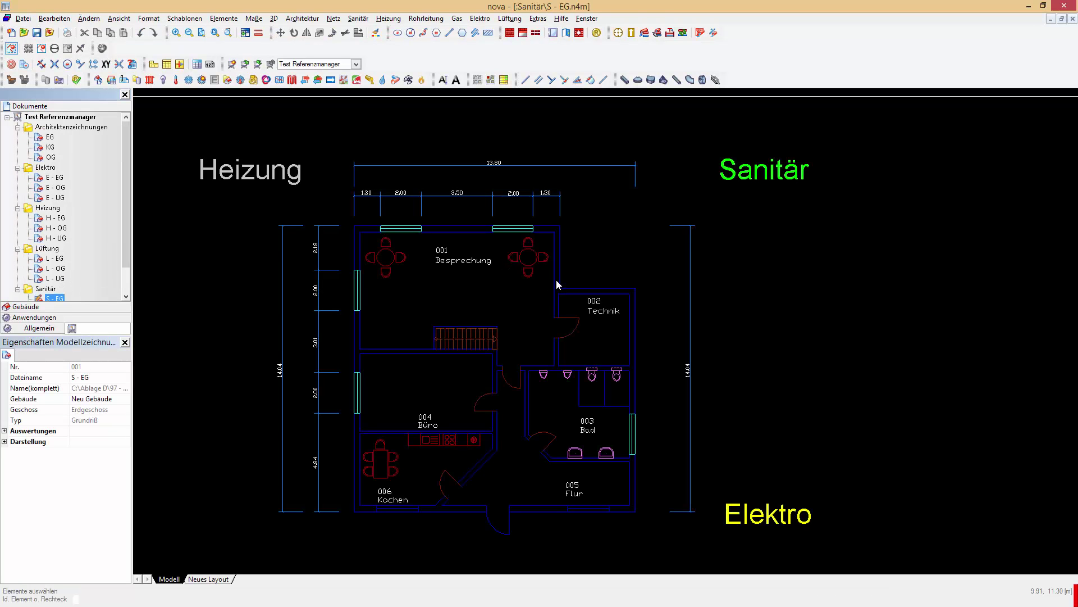
click(798, 171)
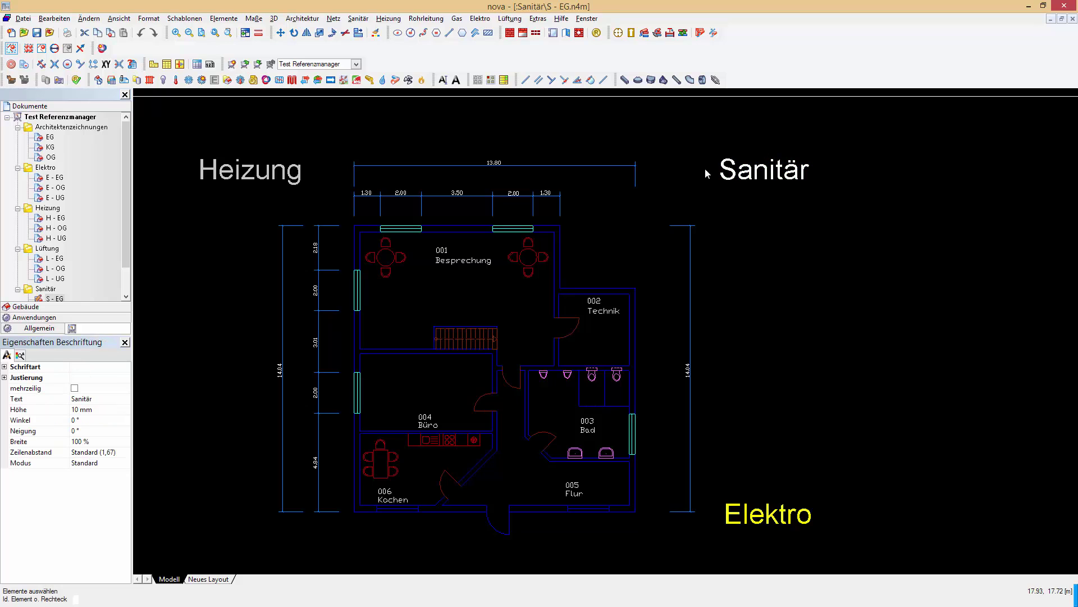
click(775, 224)
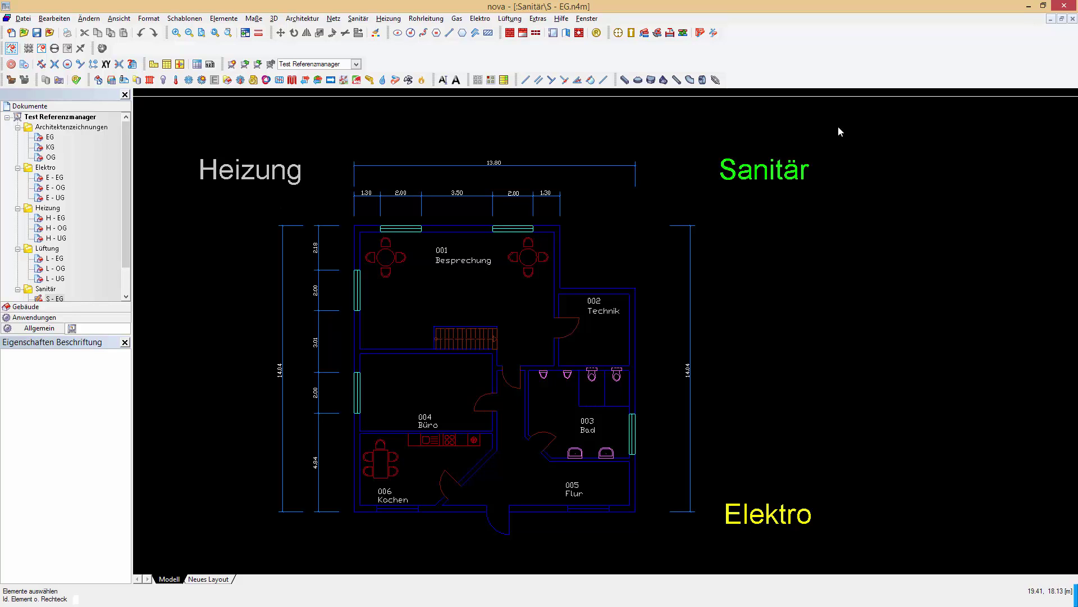
click(1073, 19)
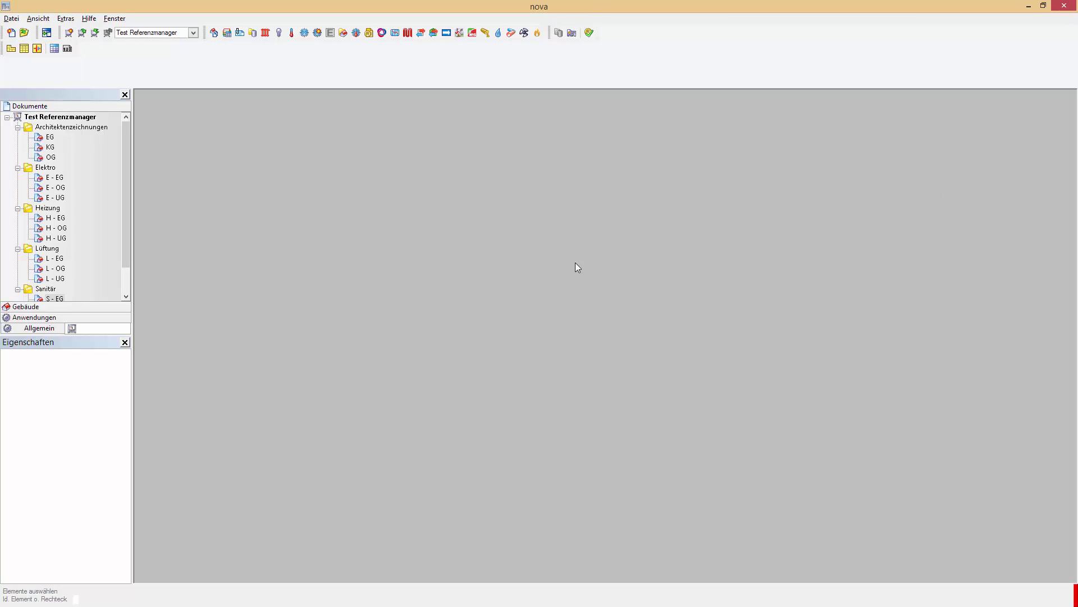
Step: Remove the H - EG reference from S - EG in the project's reference drawing assignment
scroll(127, 236, down, 1)
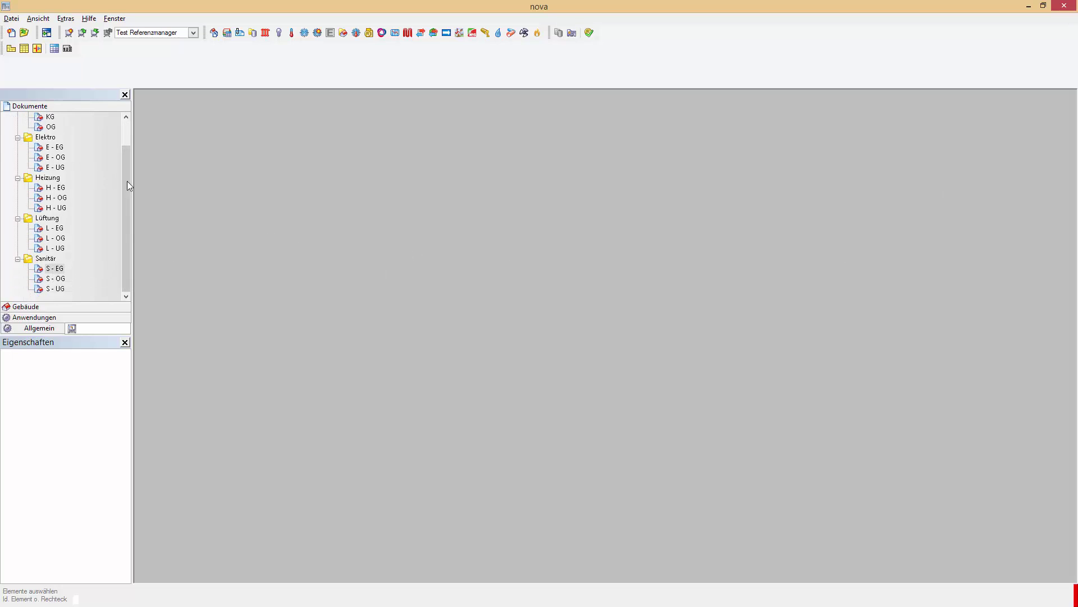
scroll(127, 168, up, 1)
right_click(77, 120)
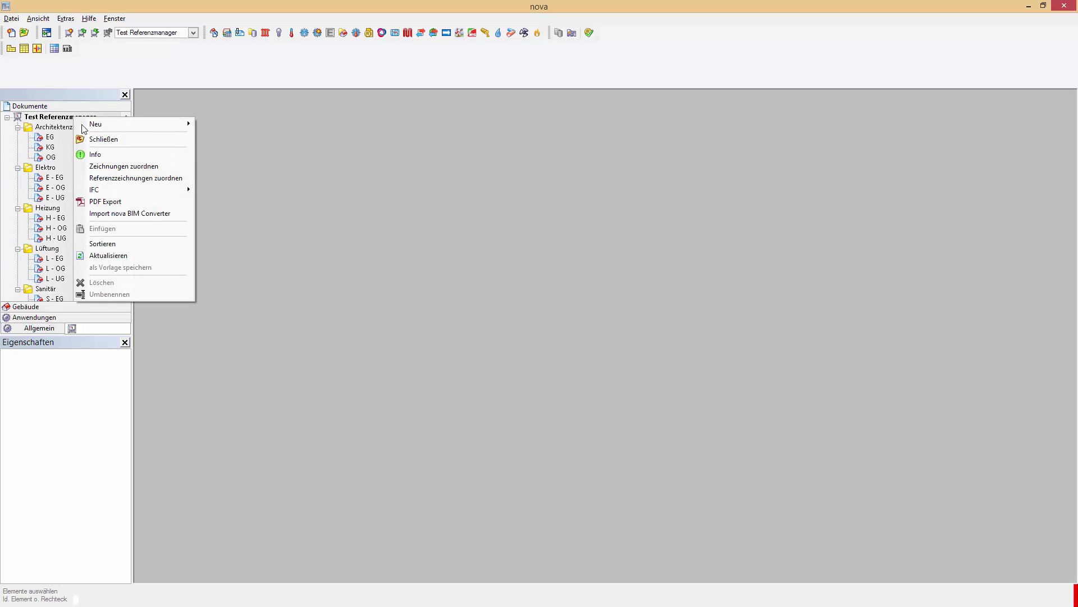
click(121, 178)
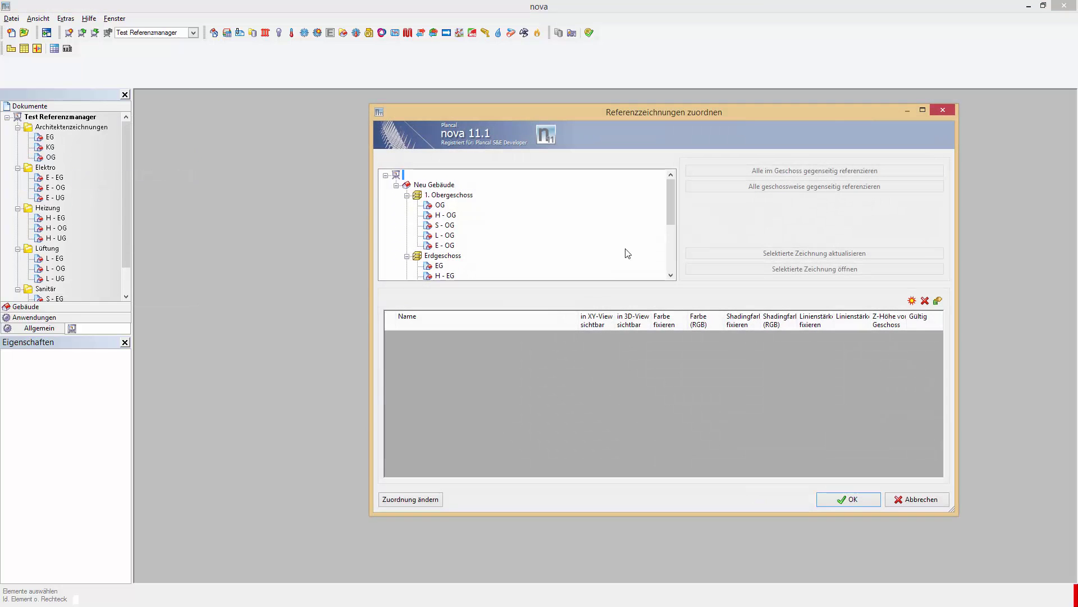
drag(672, 203, 673, 264)
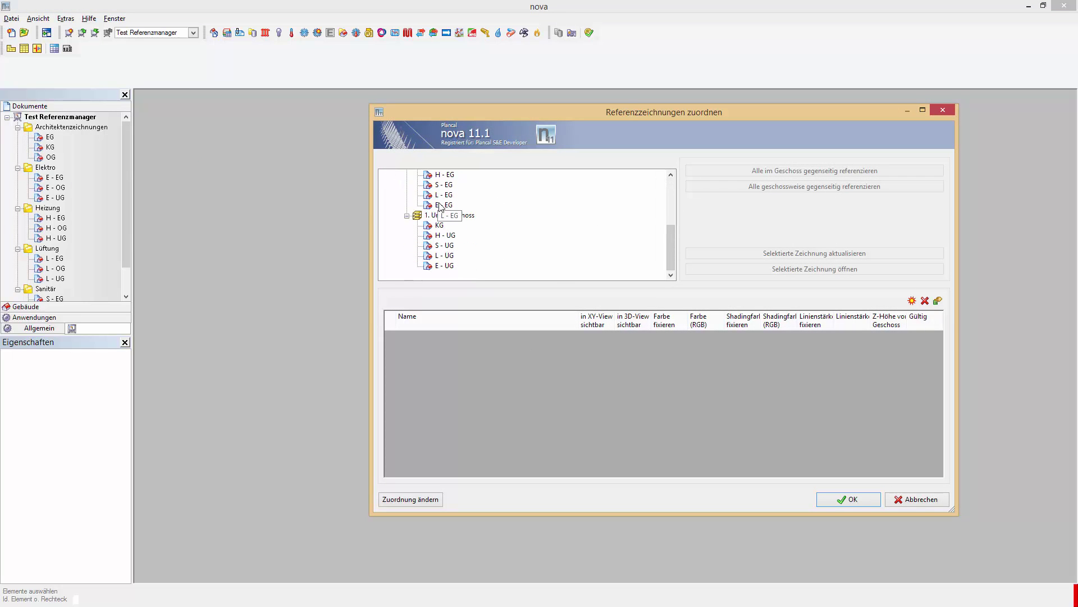
click(444, 185)
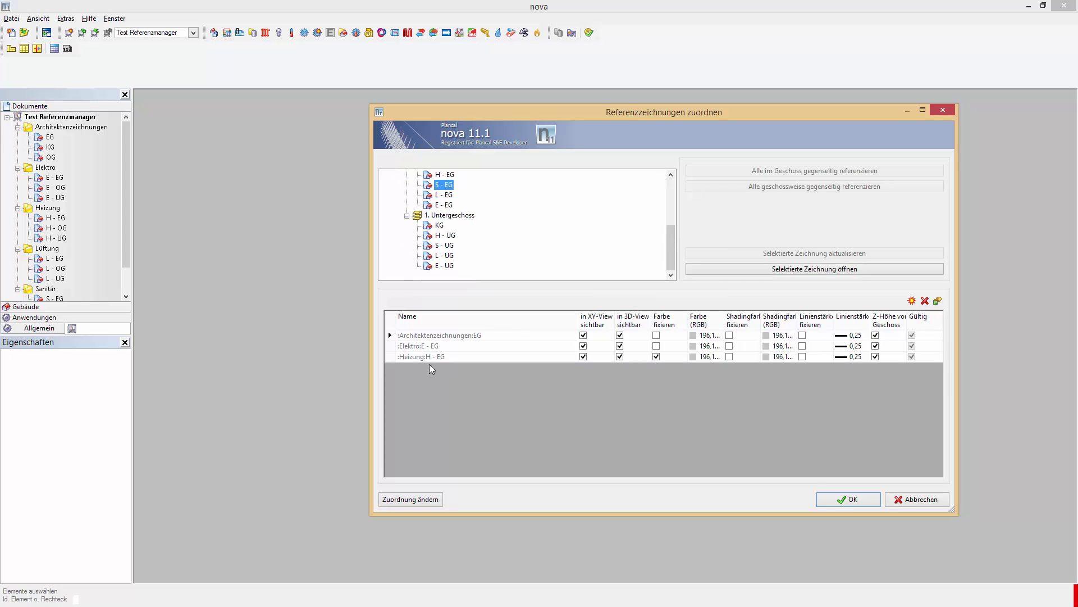
click(448, 357)
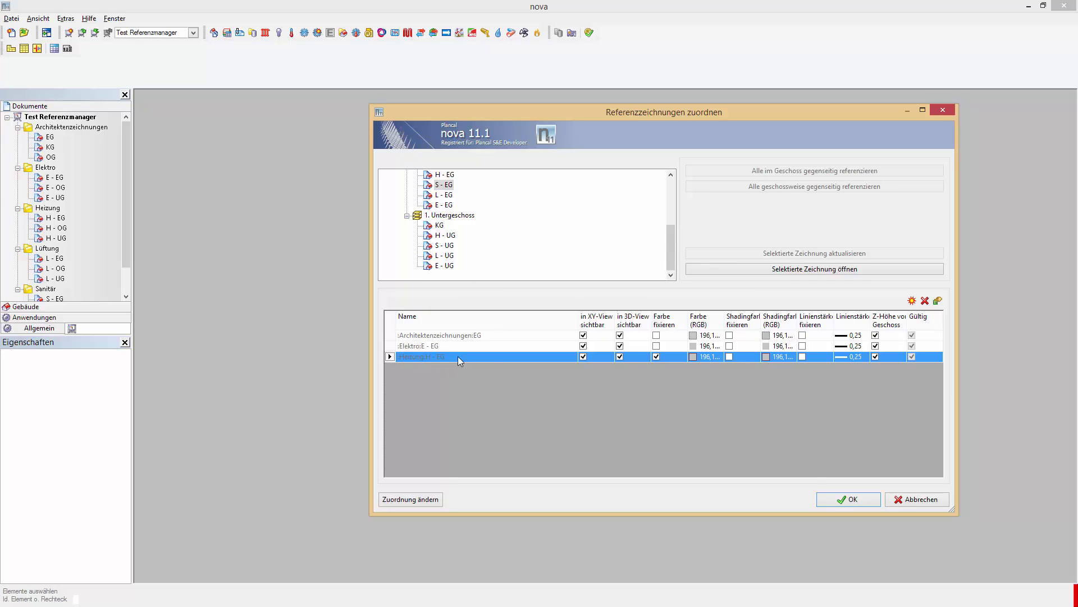
click(925, 302)
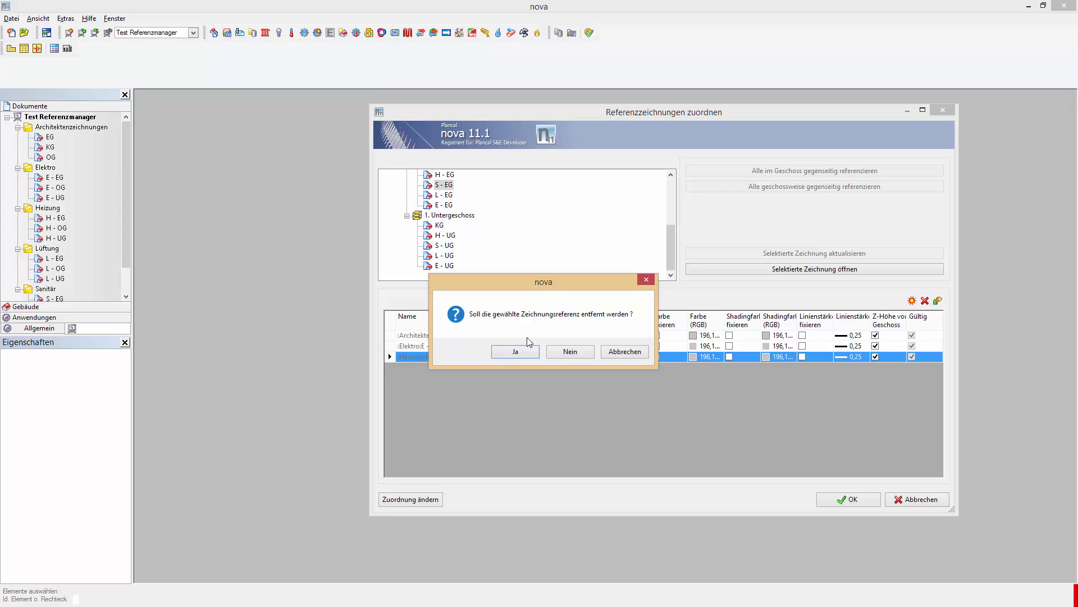
click(516, 351)
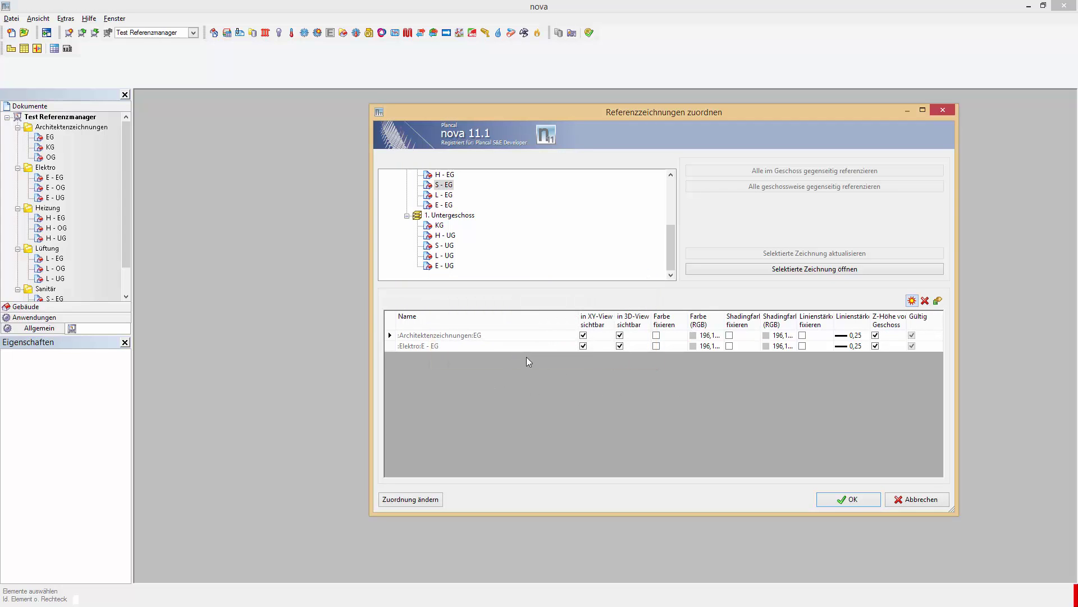
Step: Add the L - EG ventilation drawing as a reference of S - EG
click(912, 300)
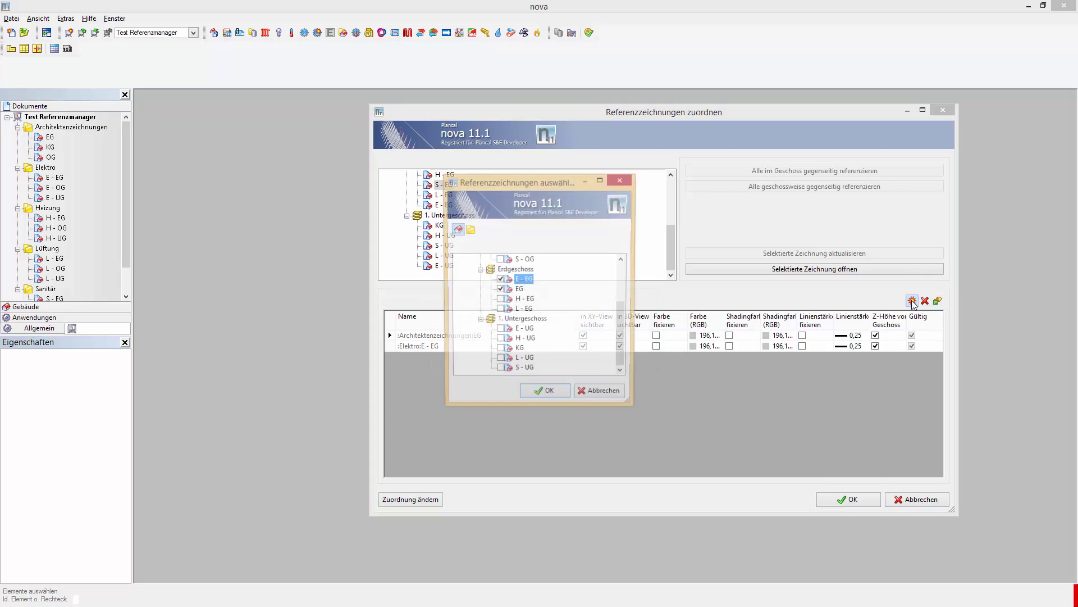
click(499, 309)
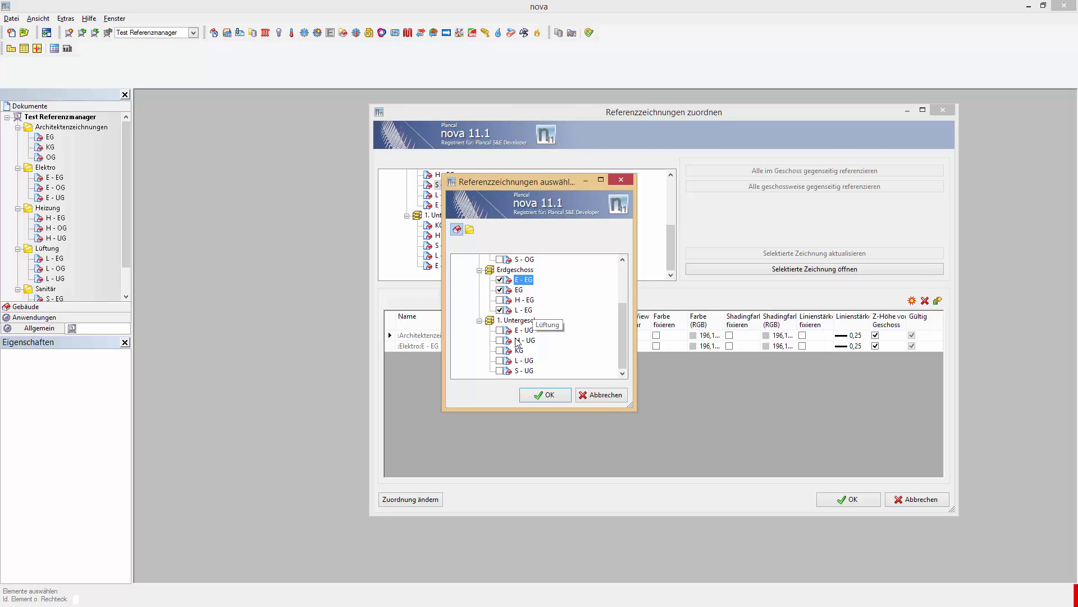
click(537, 394)
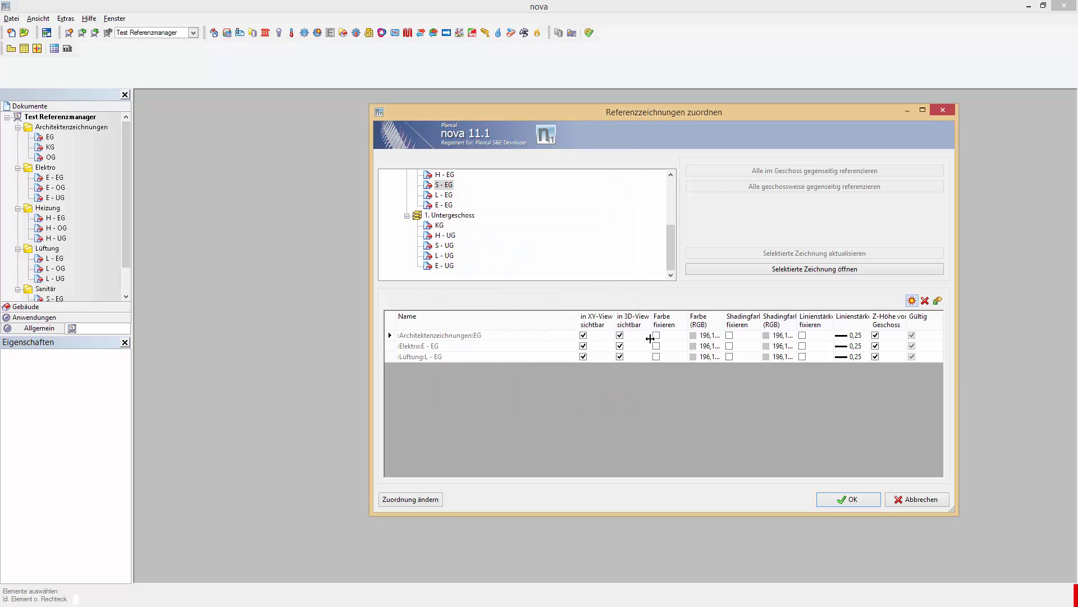
Step: Fix the colour of the EG, E - EG and L - EG references of S - EG and apply the assignment
click(656, 335)
click(656, 346)
click(658, 360)
click(849, 499)
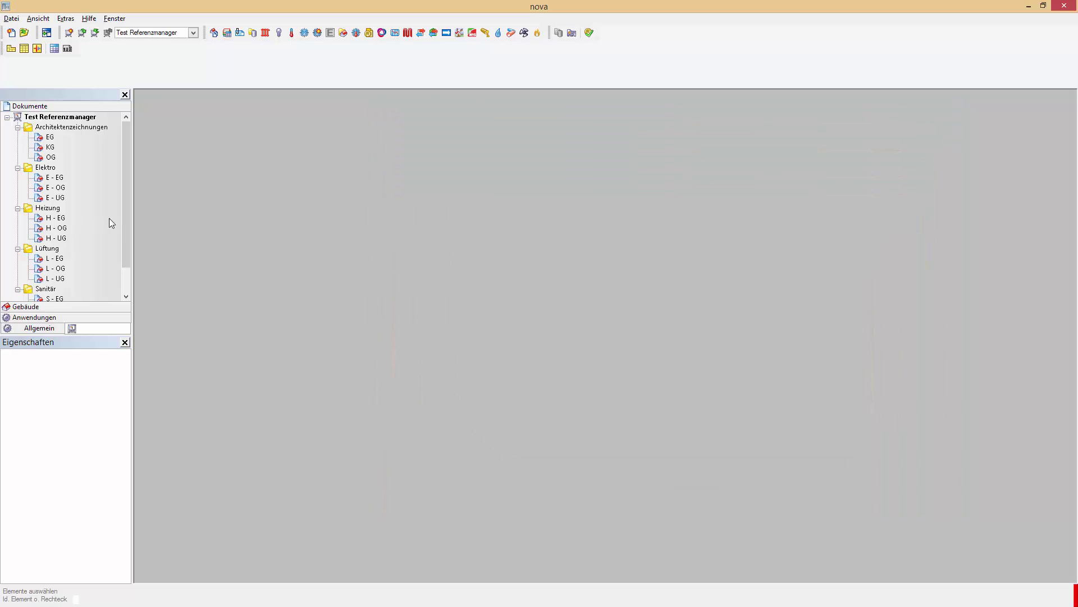
Step: Open the S - EG drawing from the project's Sanitär folder
drag(128, 212, 124, 251)
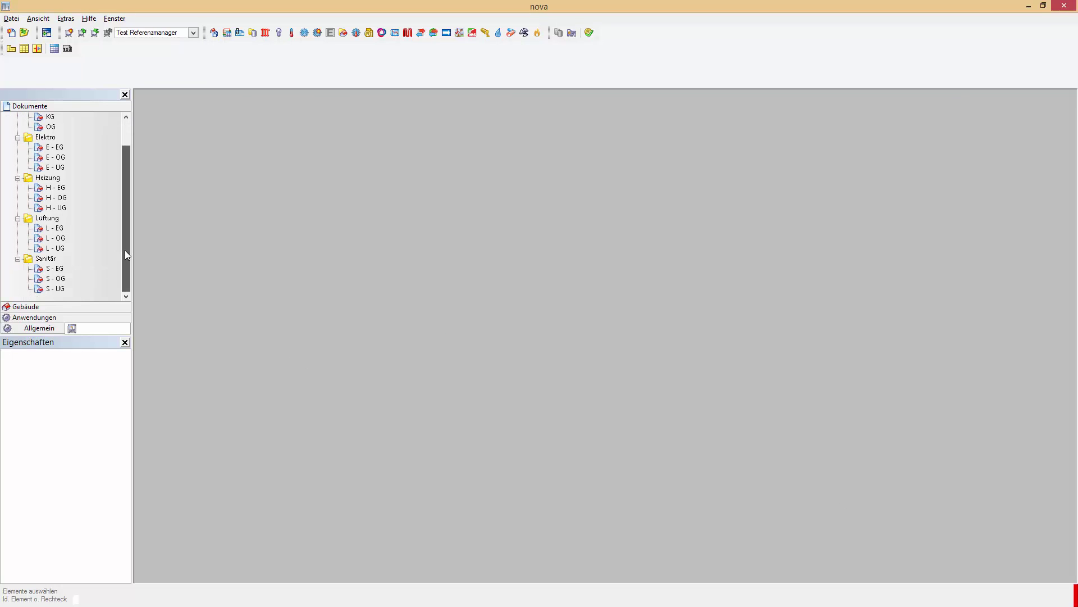
double_click(55, 268)
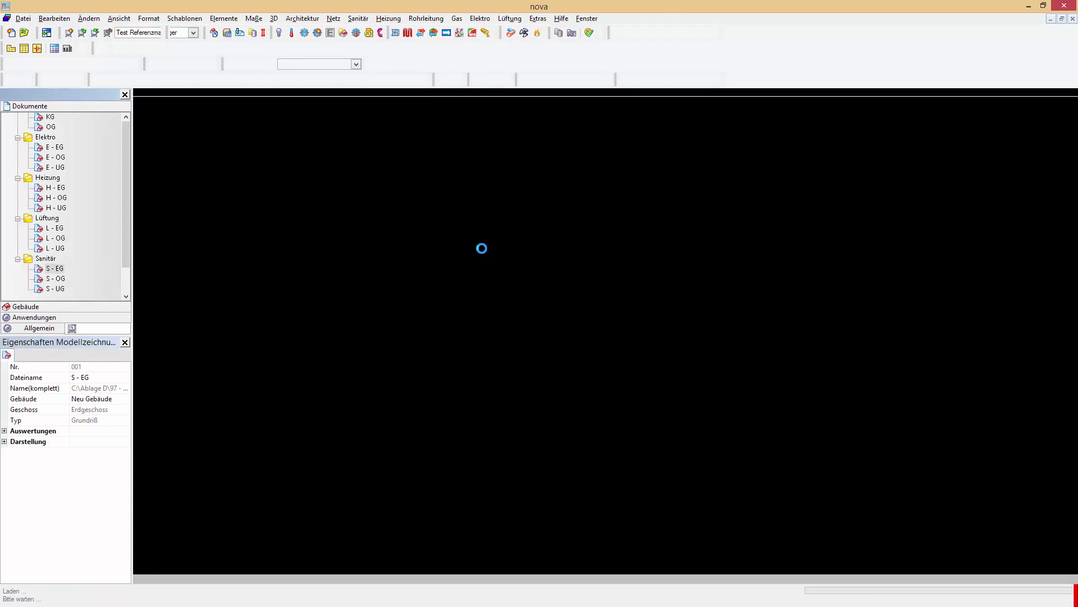
Step: Check the Sanitär lettering in the S - EG drawing and close the drawing
middle_drag(582, 308, 593, 269)
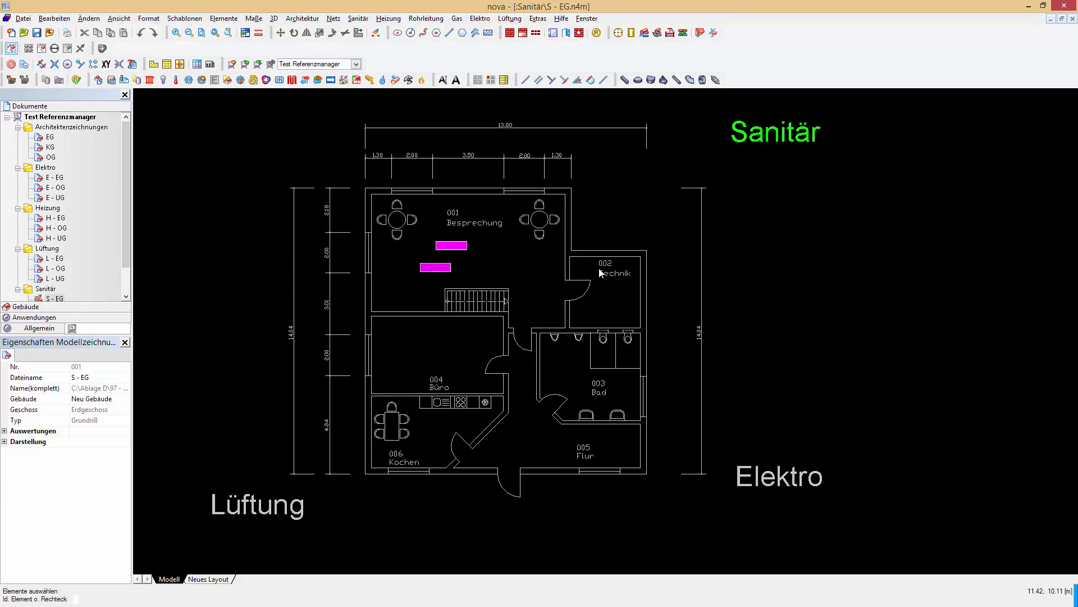
click(773, 133)
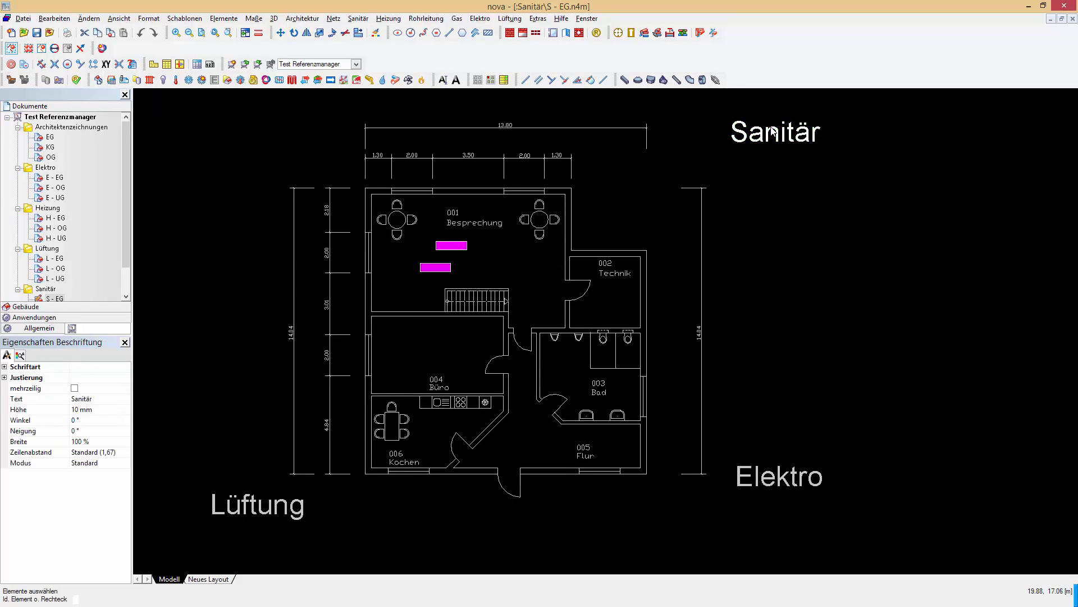
key(Escape)
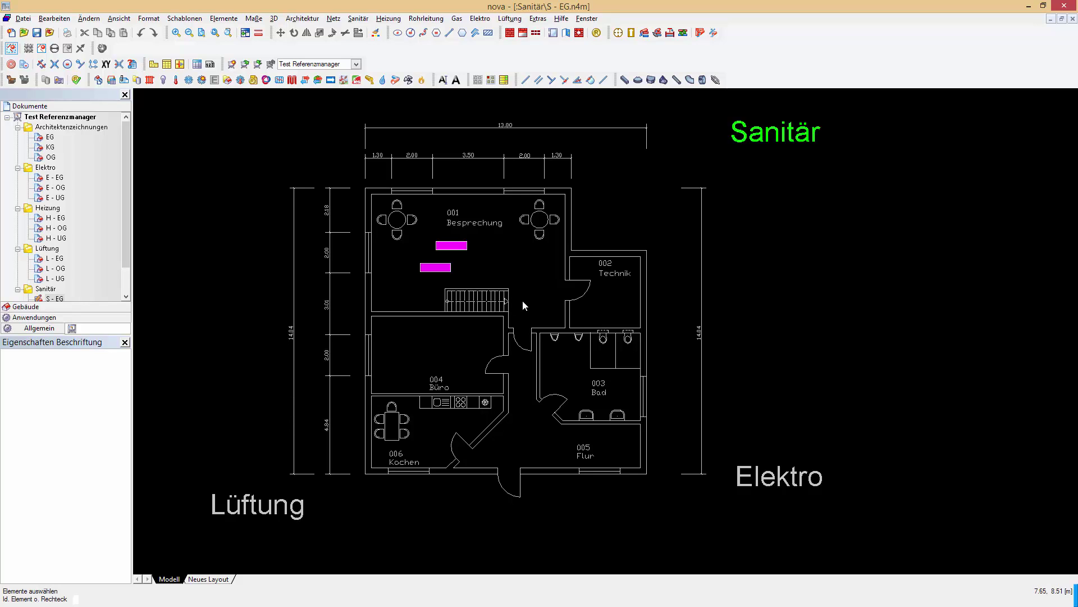
click(1073, 20)
Step: Hide the E - EG and L - EG references of S - EG in the XY view through the project's reference drawing assignment and apply it
drag(123, 243, 124, 268)
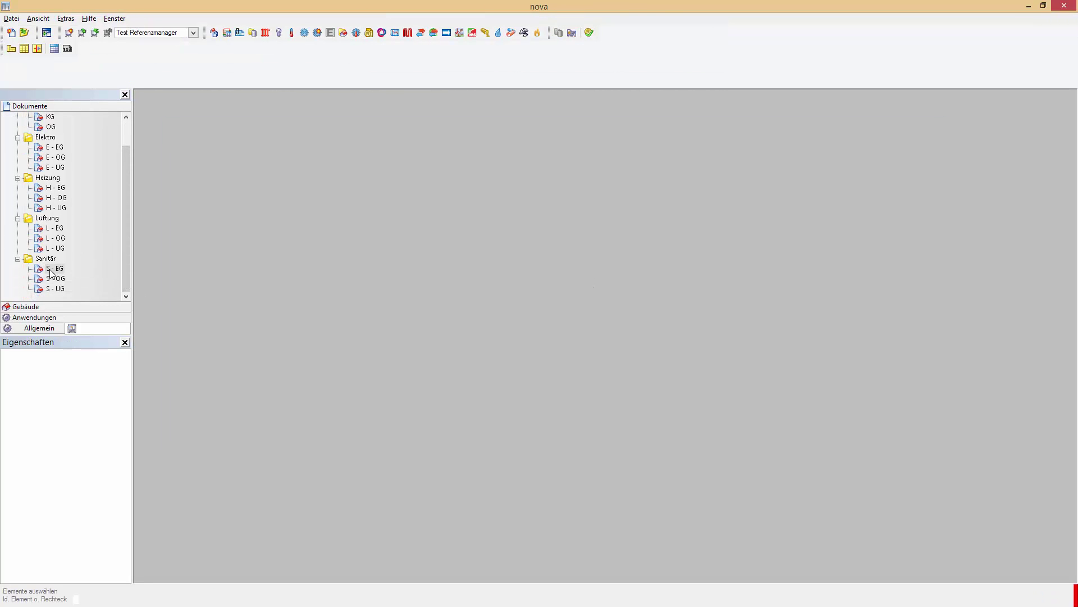
drag(123, 230, 121, 180)
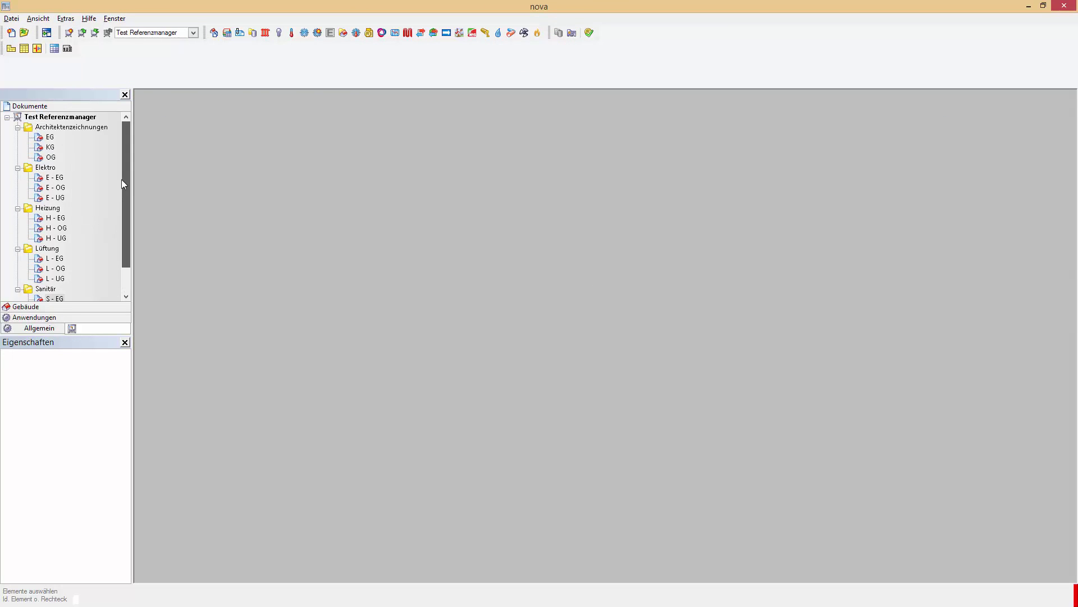
right_click(68, 118)
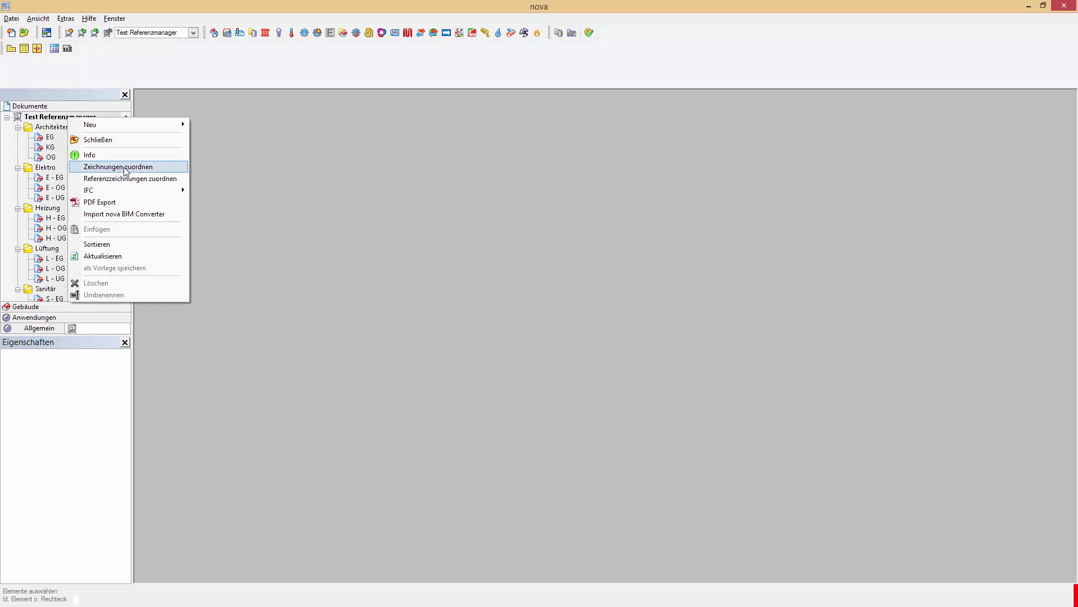
click(137, 180)
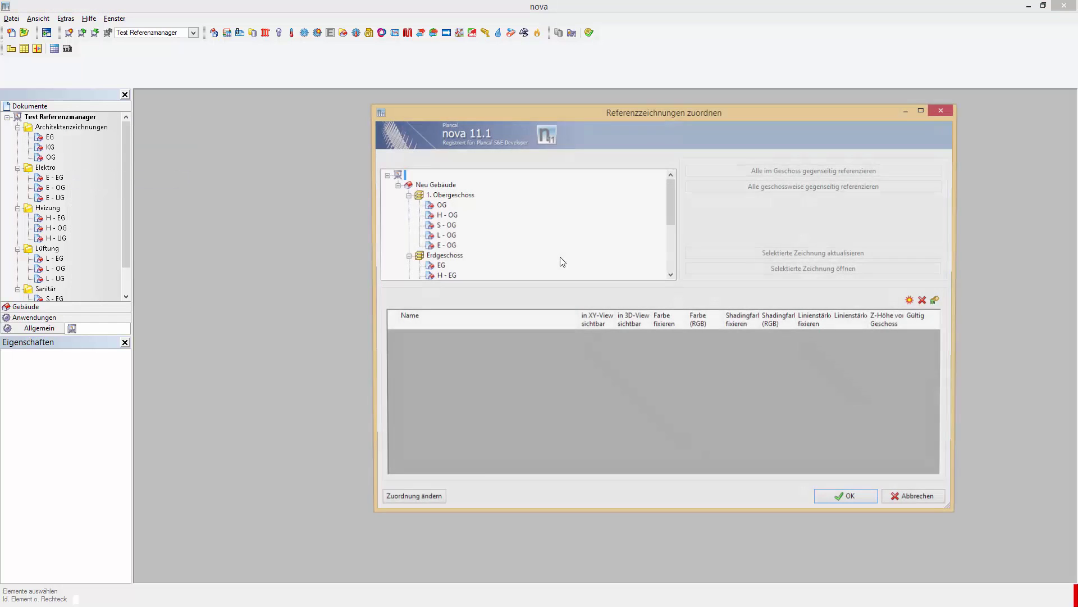
drag(669, 205, 681, 266)
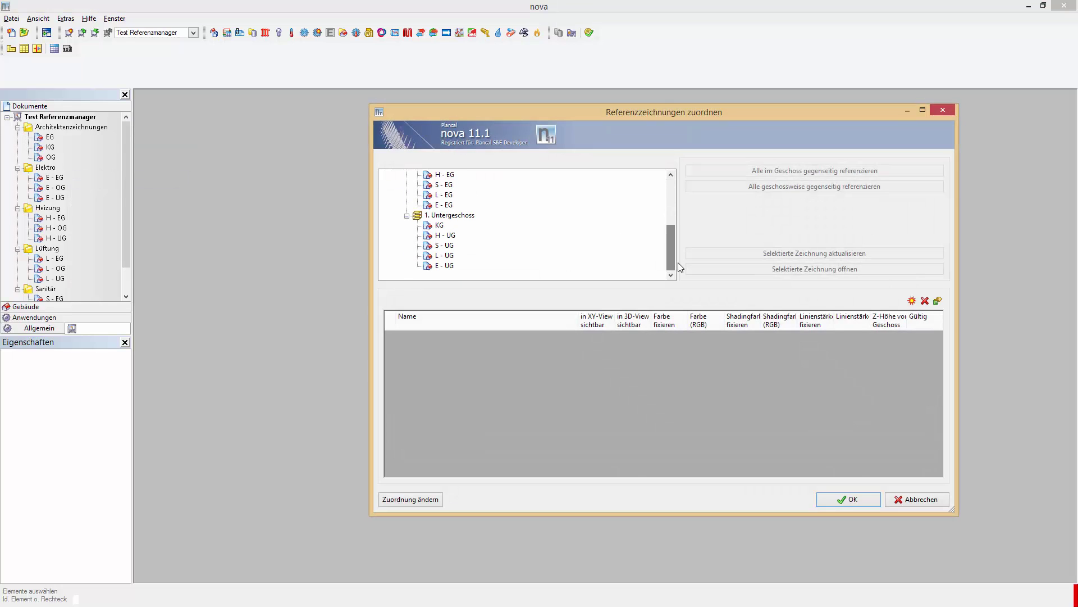
click(444, 184)
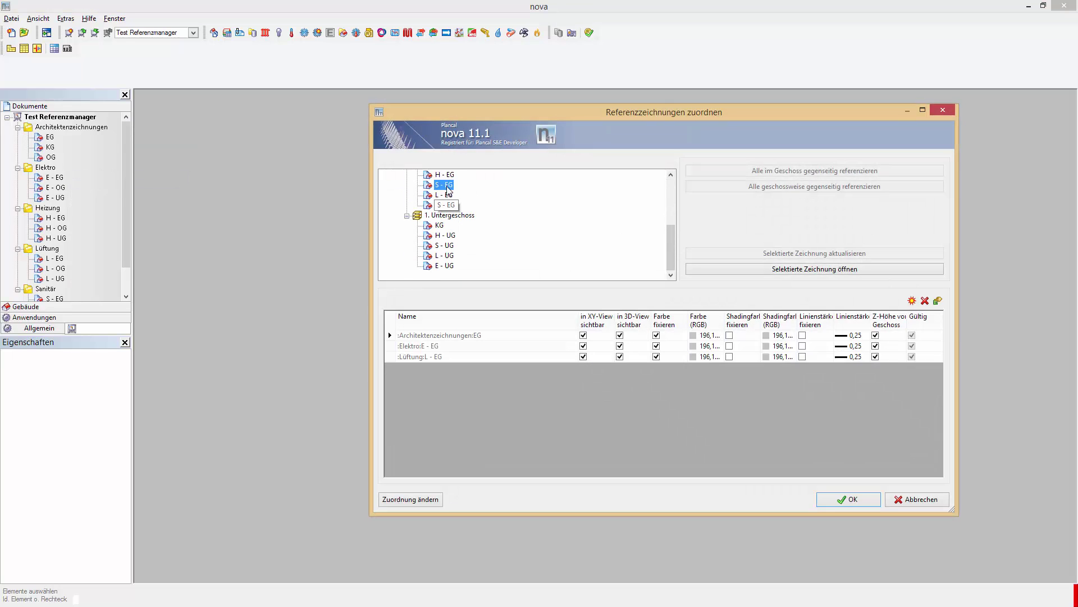
drag(444, 184, 580, 306)
click(584, 346)
click(584, 357)
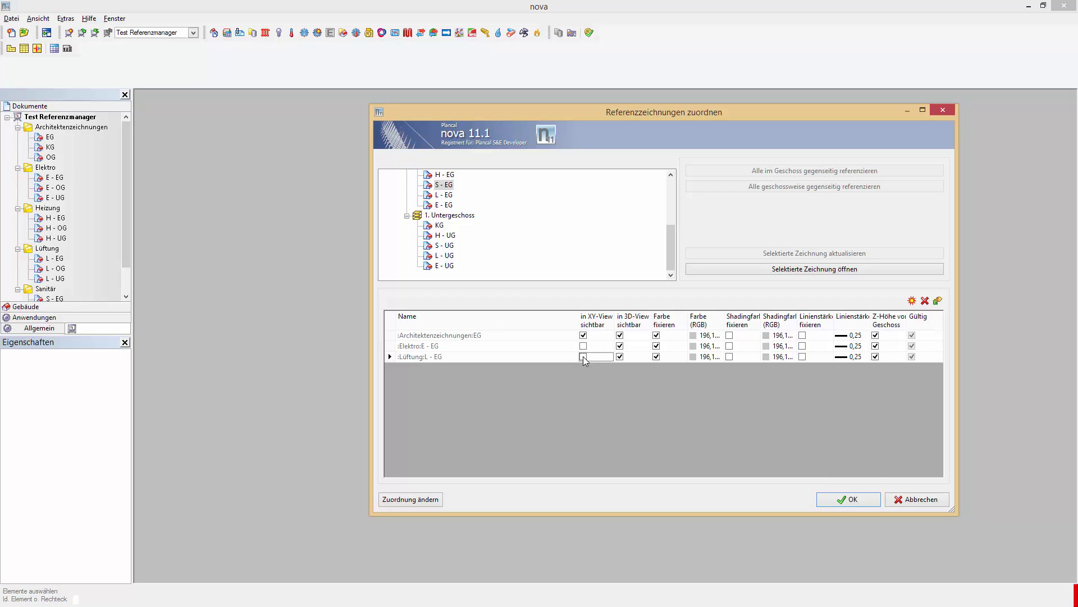
click(860, 500)
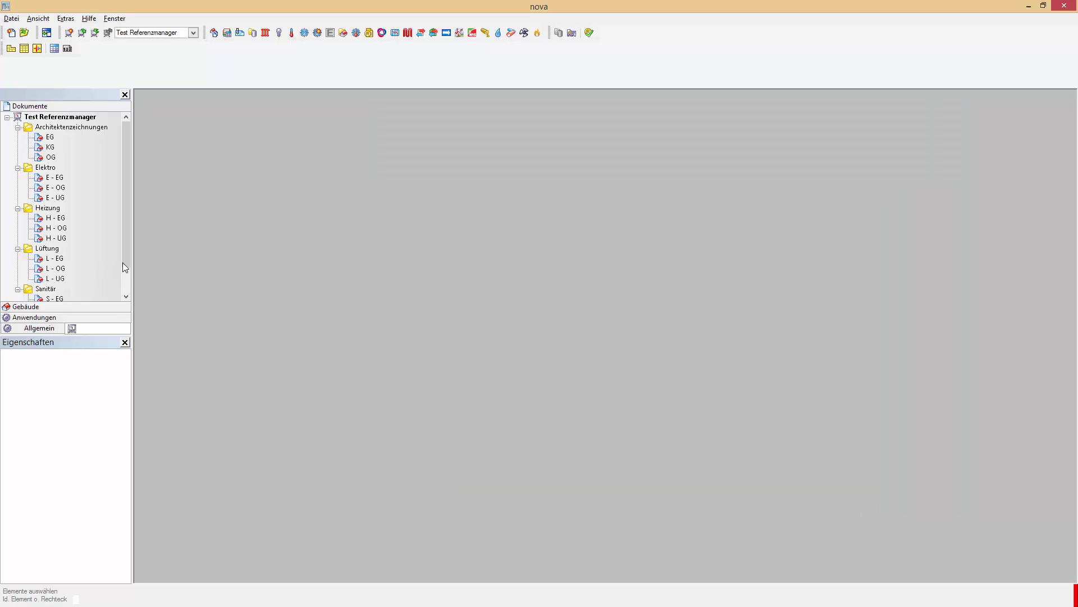
Step: Open the S - EG drawing, check the XY visibility in its reference list without changes, and close the drawing
double_click(55, 299)
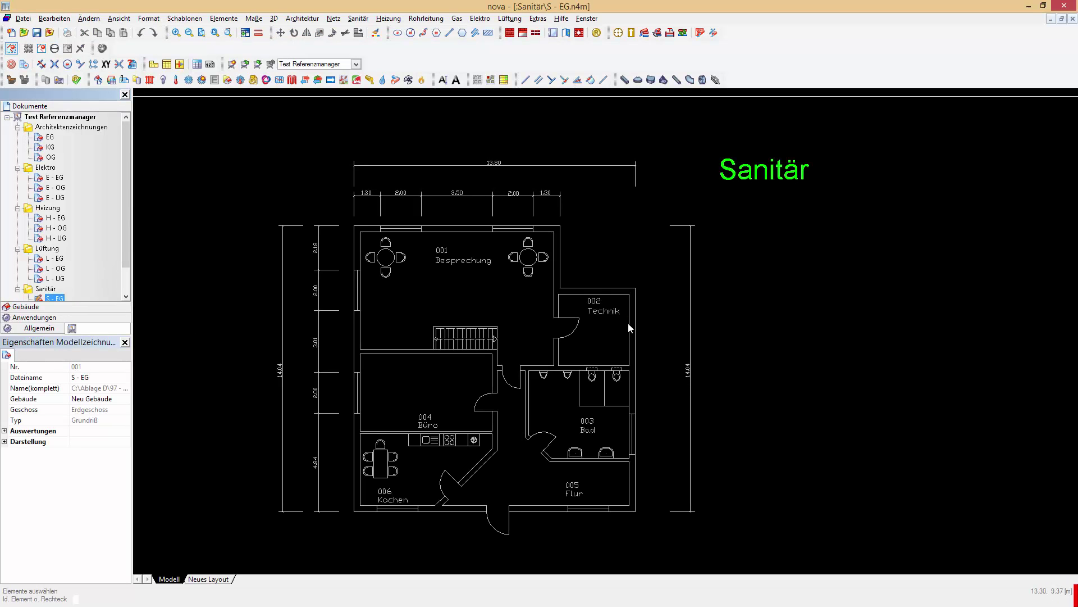
right_click(754, 267)
click(779, 306)
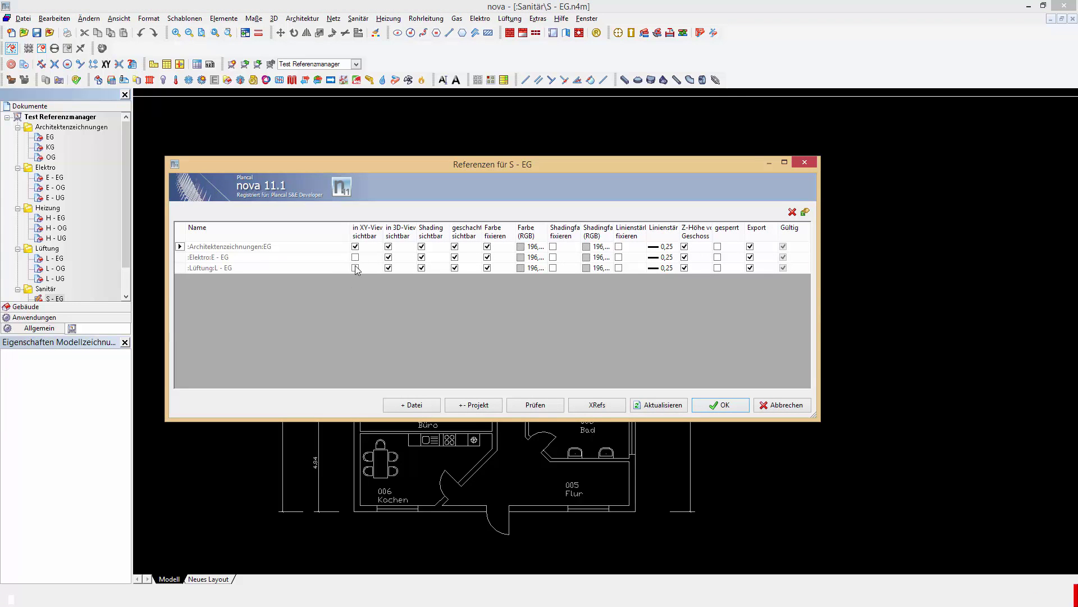
click(782, 404)
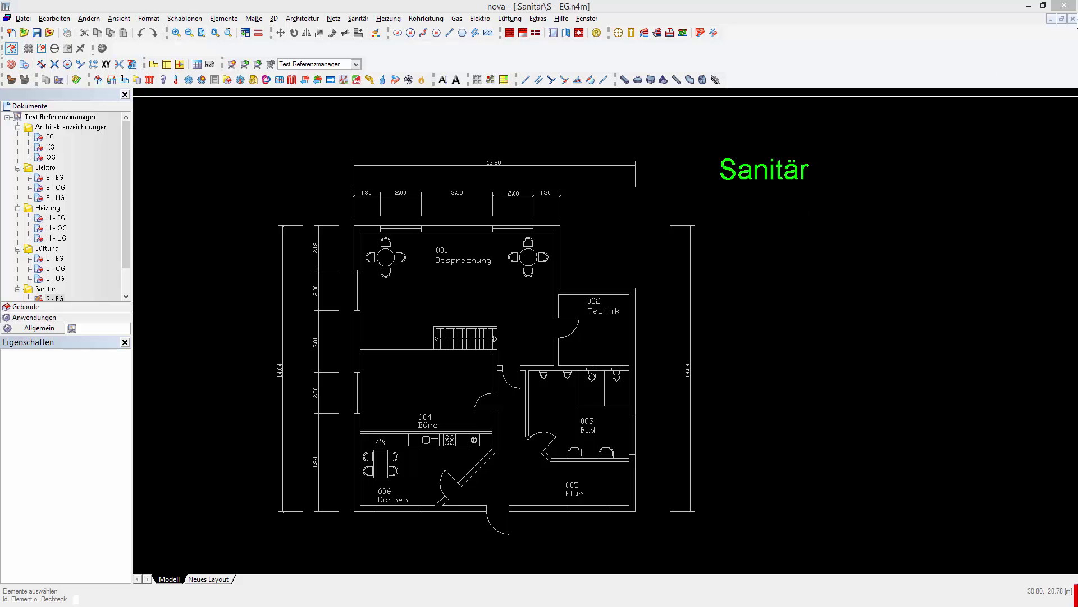
click(1074, 19)
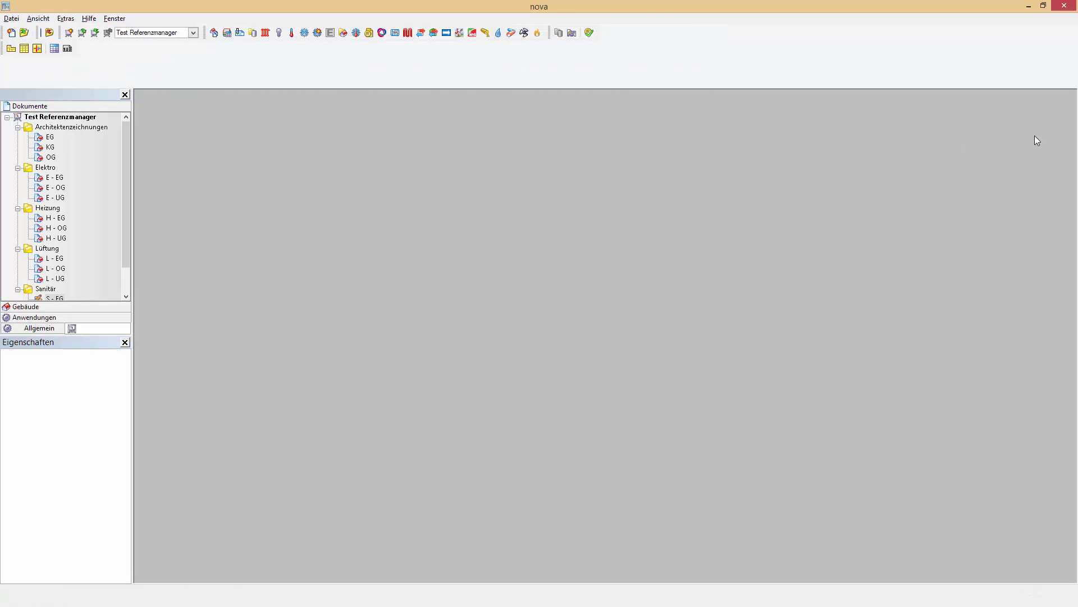
Step: Open Änderung_EG.dwg from the desktop and scale it so the 2.00 dimension above the upper-left window equals 2000 mm
click(25, 33)
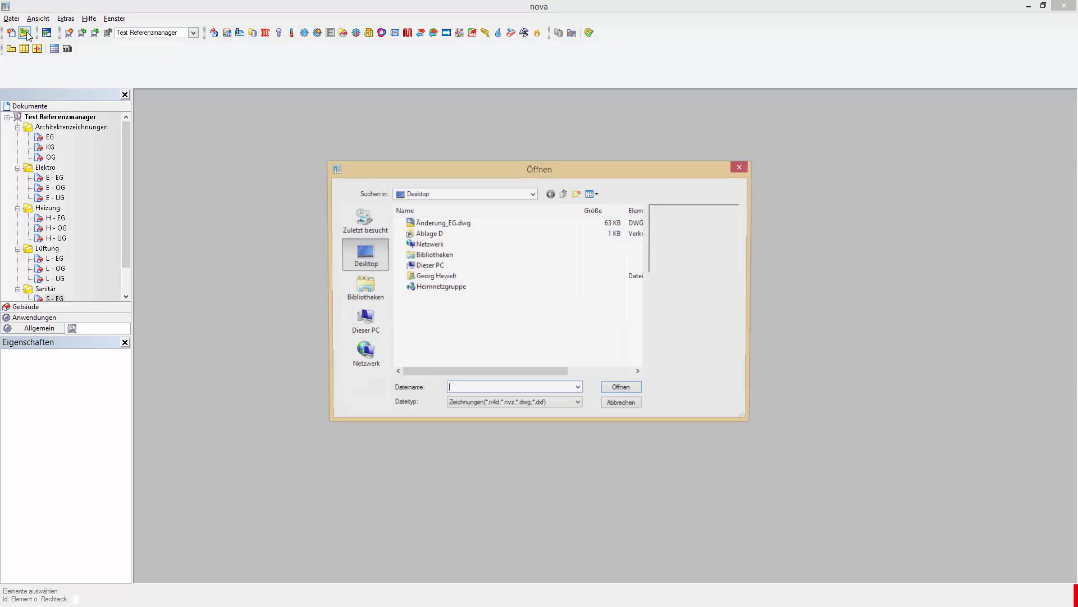
double_click(437, 224)
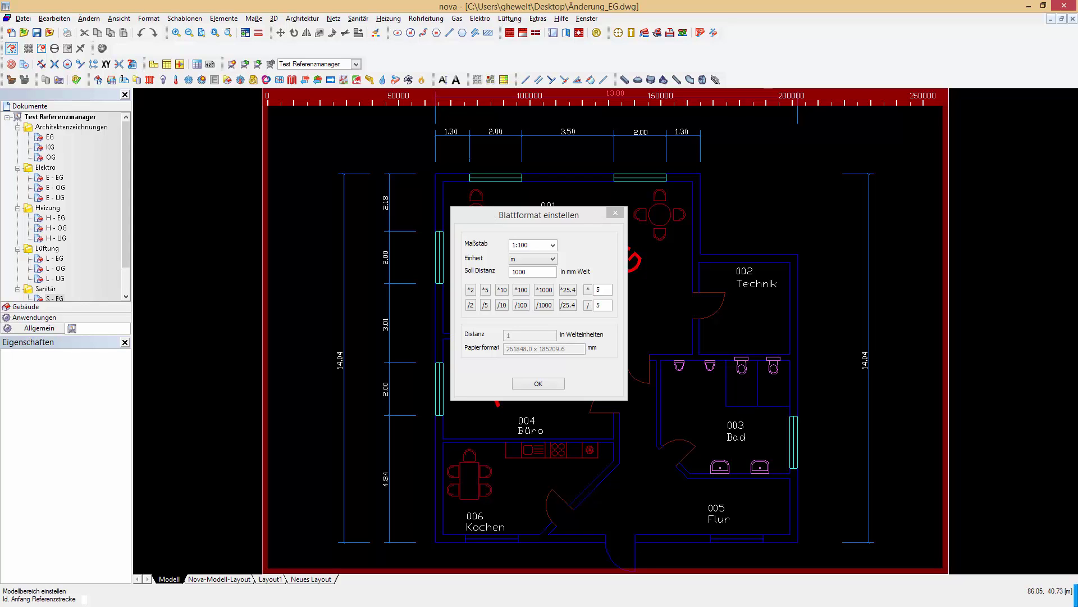
click(470, 160)
click(522, 161)
click(521, 305)
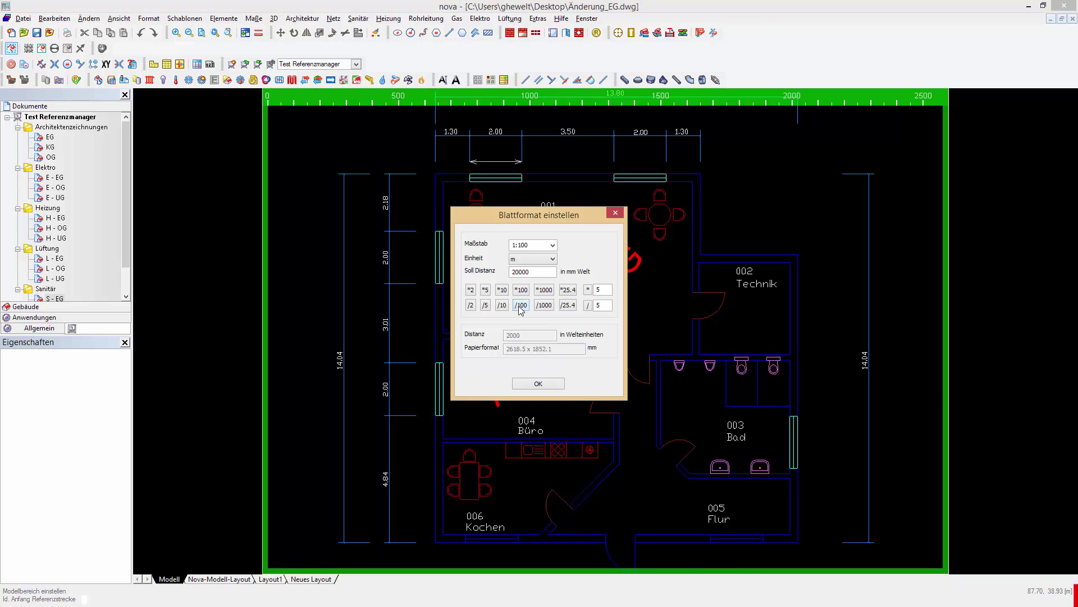
click(507, 306)
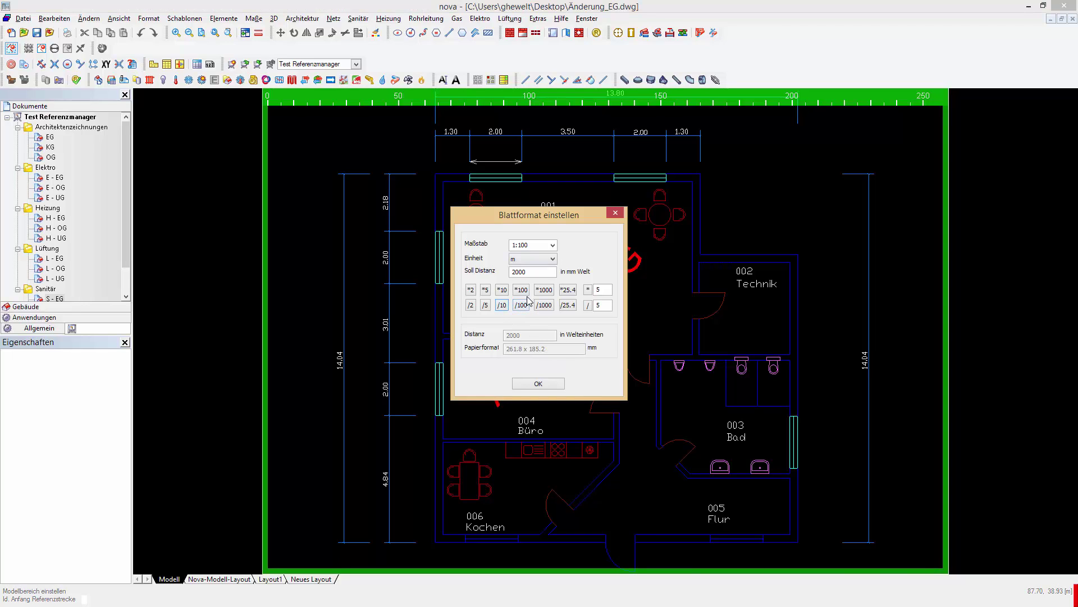
click(539, 384)
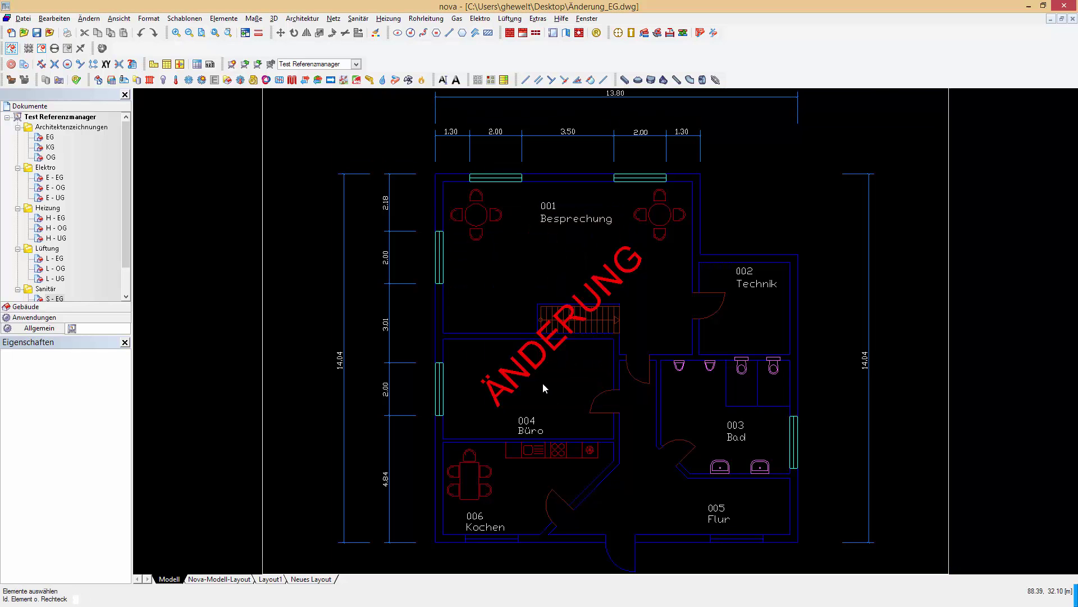
Step: Insert the drawing into the project's Architektenzeichnungen folder as model drawing EG NEU, a Grundriss on the Erdgeschoss level
right_click(325, 131)
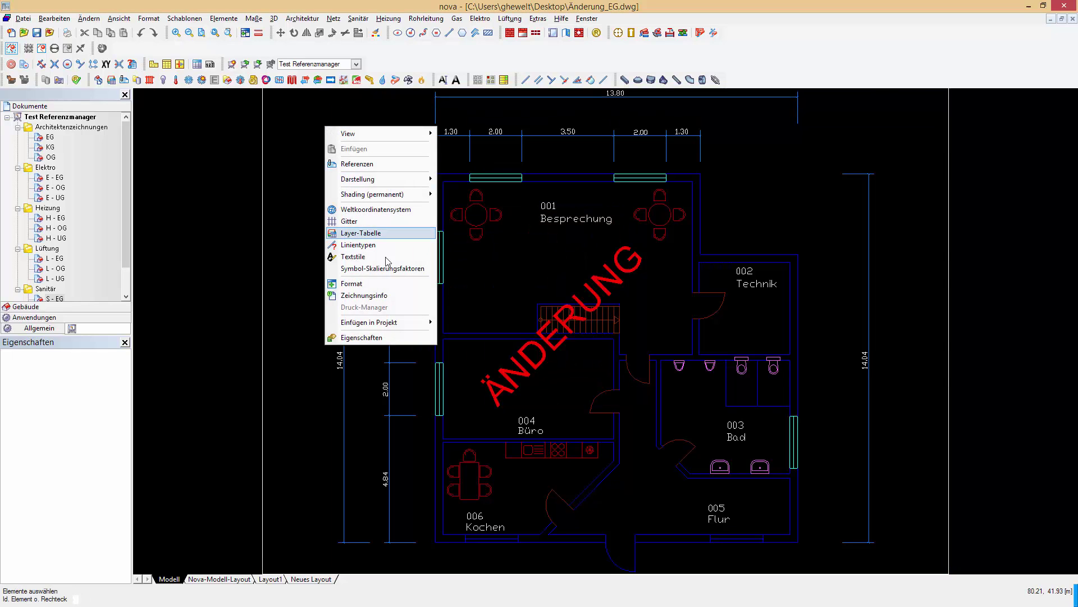
mouse_move(379, 323)
click(308, 324)
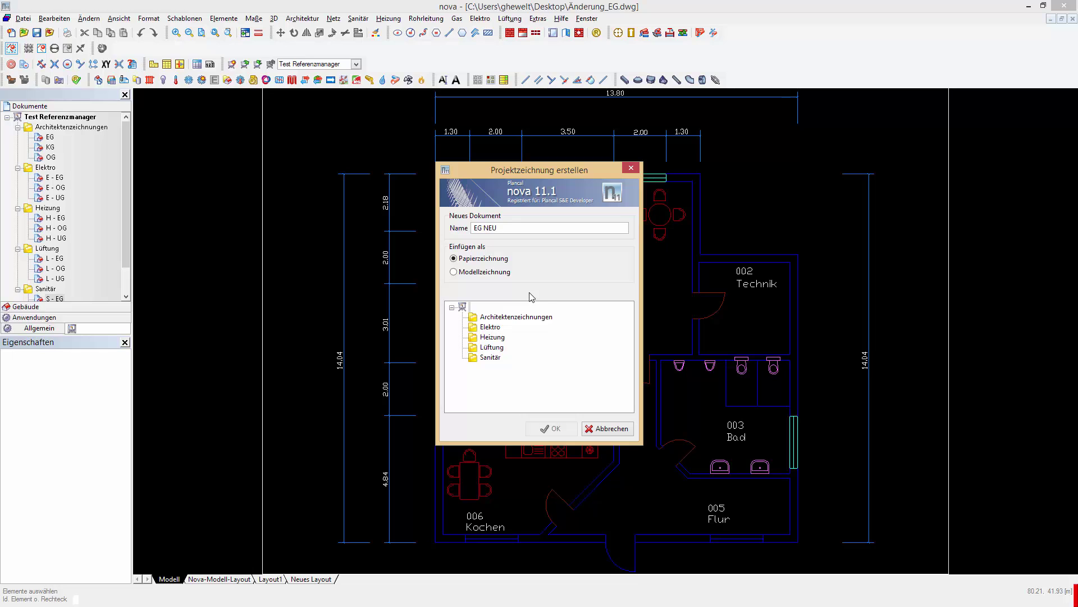
click(496, 274)
click(513, 318)
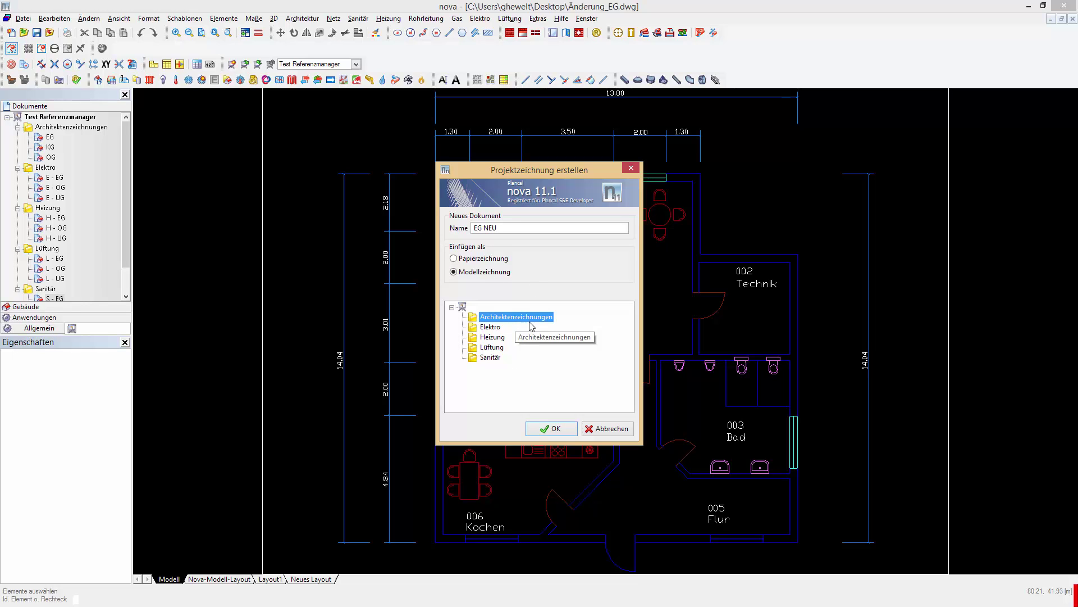
click(543, 428)
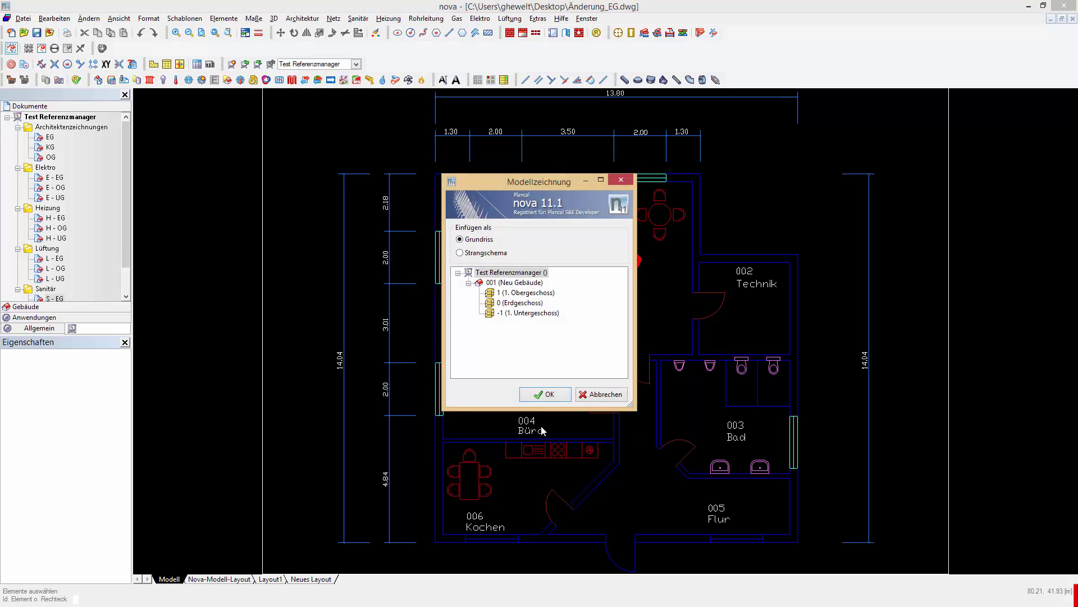
click(520, 303)
click(544, 394)
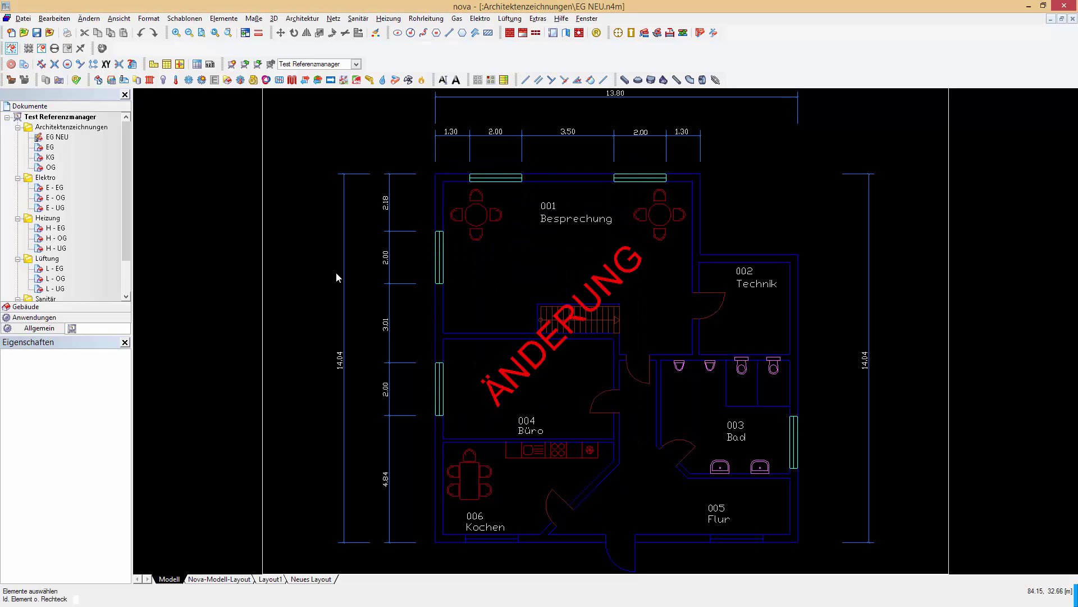
Step: Set the world coordinate origin of EG NEU at the lower-left outer corner of the building, with world coordinates 0
right_click(294, 135)
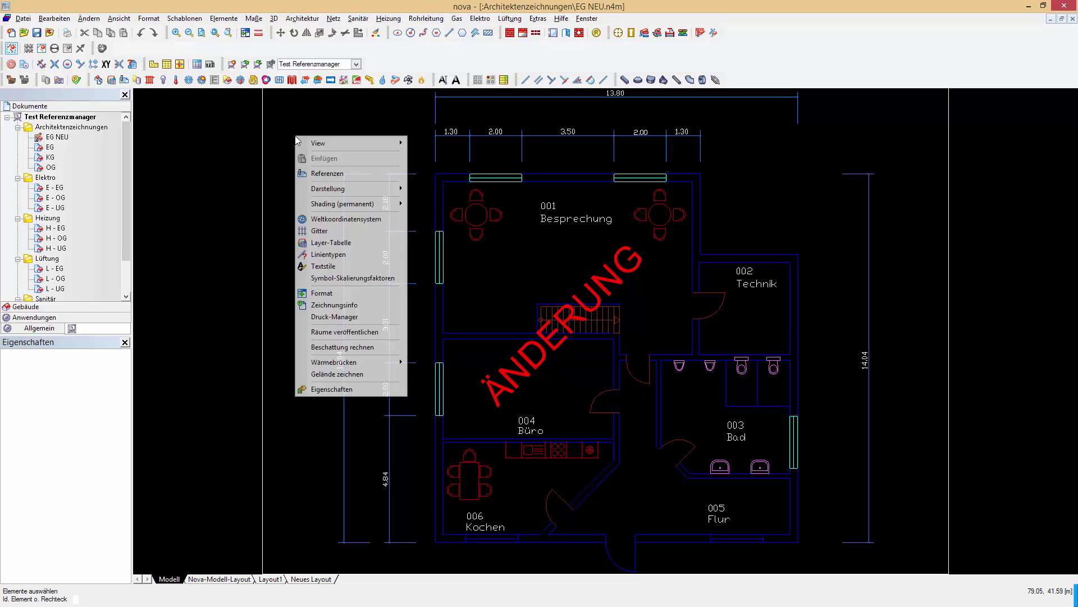
click(342, 219)
click(125, 132)
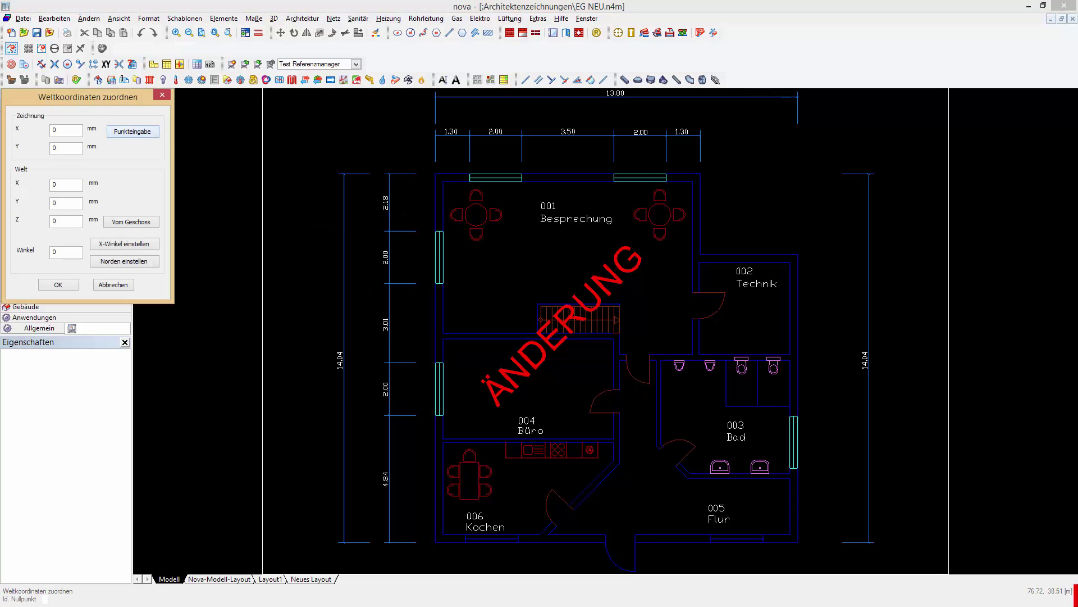
click(435, 542)
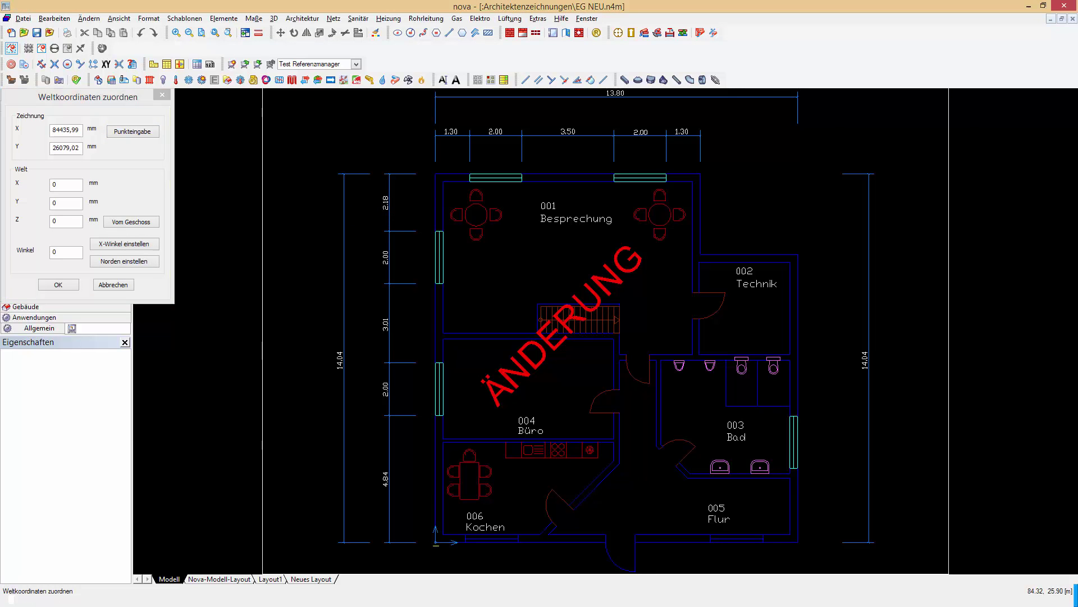
click(58, 284)
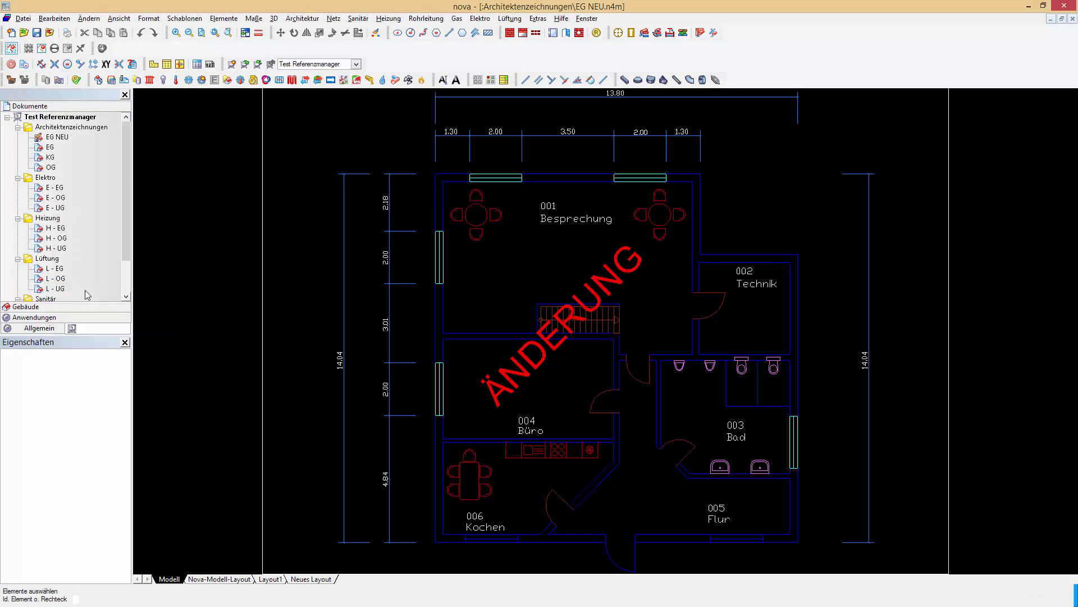
Step: Close the EG NEU drawing and save its changes
middle_drag(685, 309, 685, 302)
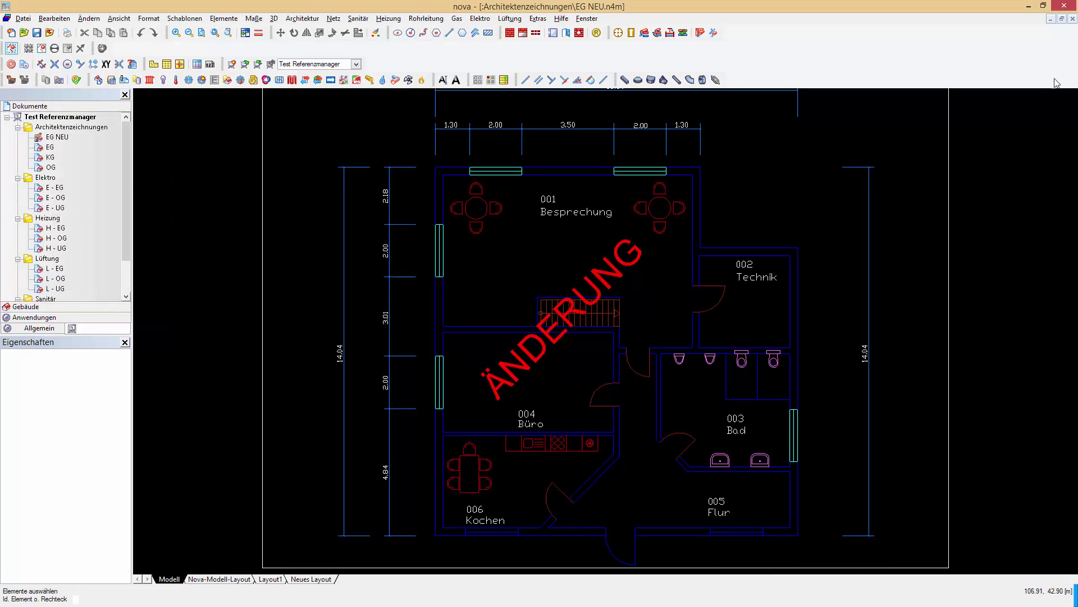
click(1073, 19)
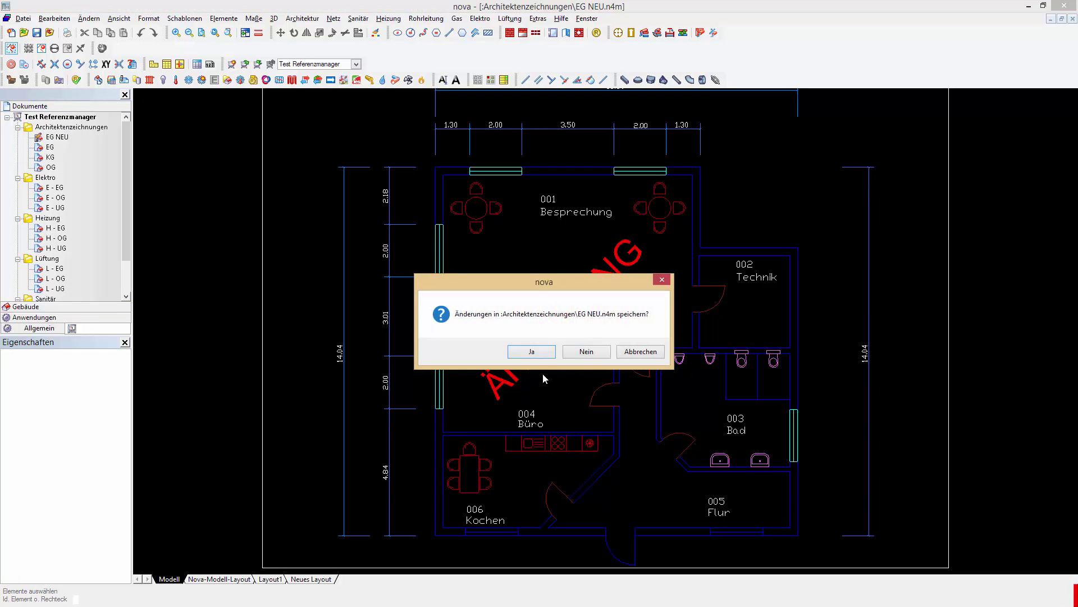
click(536, 352)
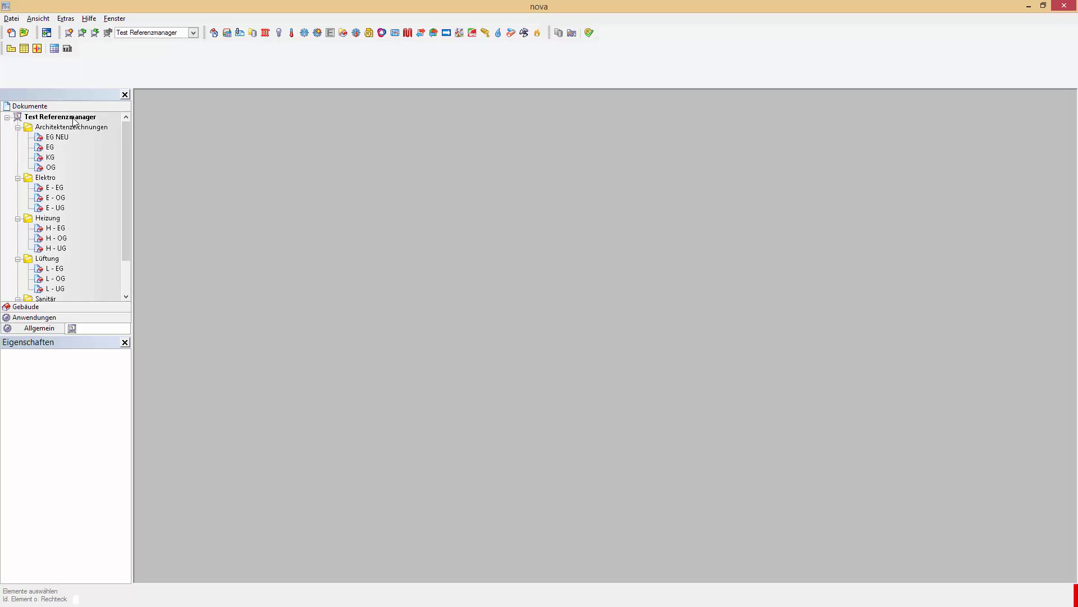
Step: In the project's reference drawing assignment, remove the Architektenzeichnungen EG reference from the ground-floor electrical drawing E - EG
right_click(74, 121)
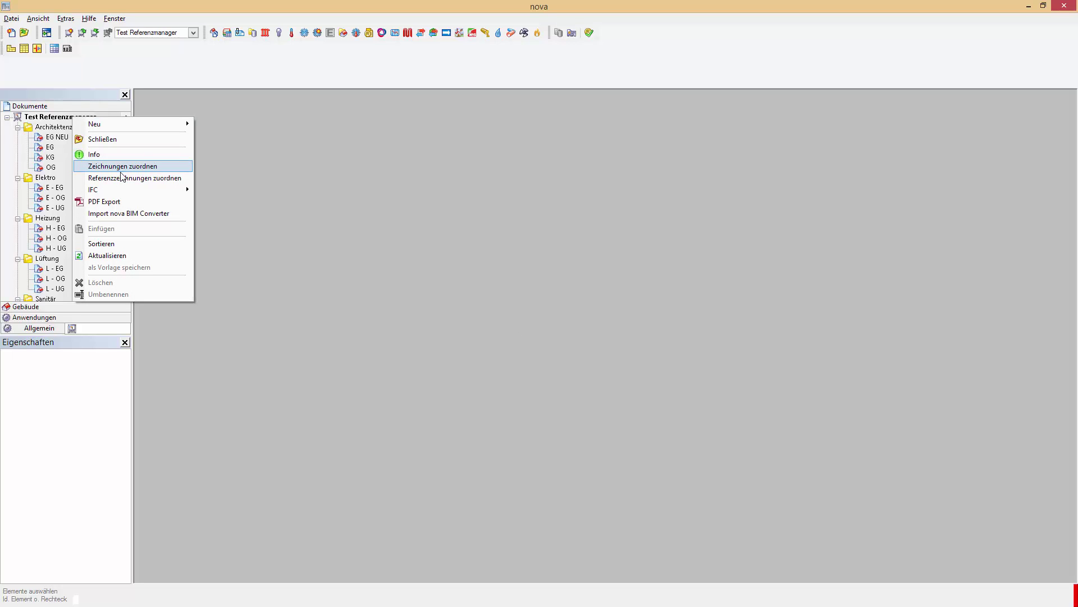
click(162, 179)
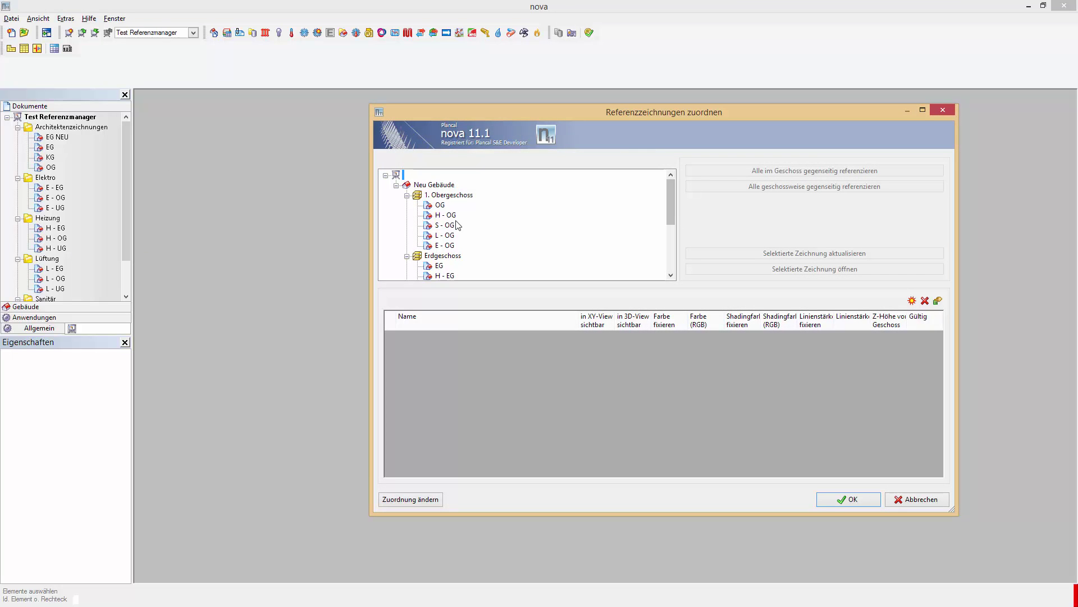
drag(671, 202, 670, 233)
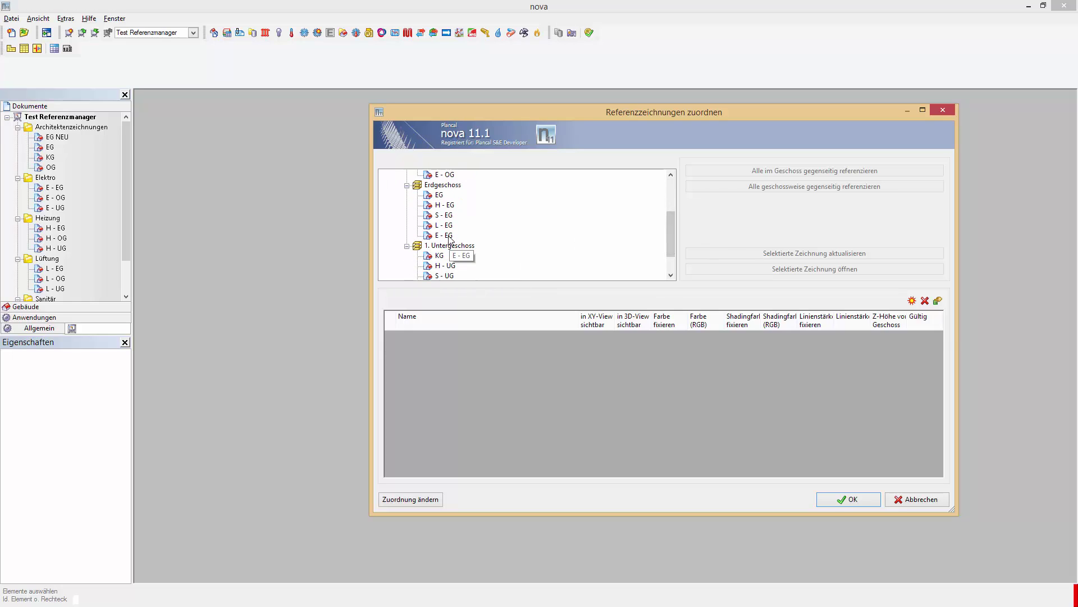
click(444, 235)
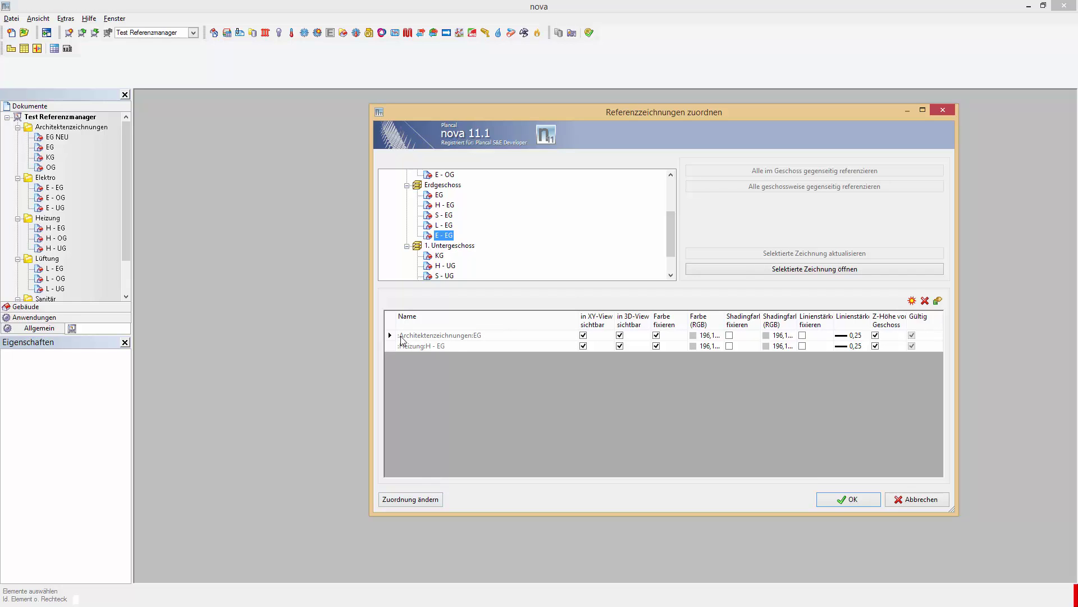
click(391, 336)
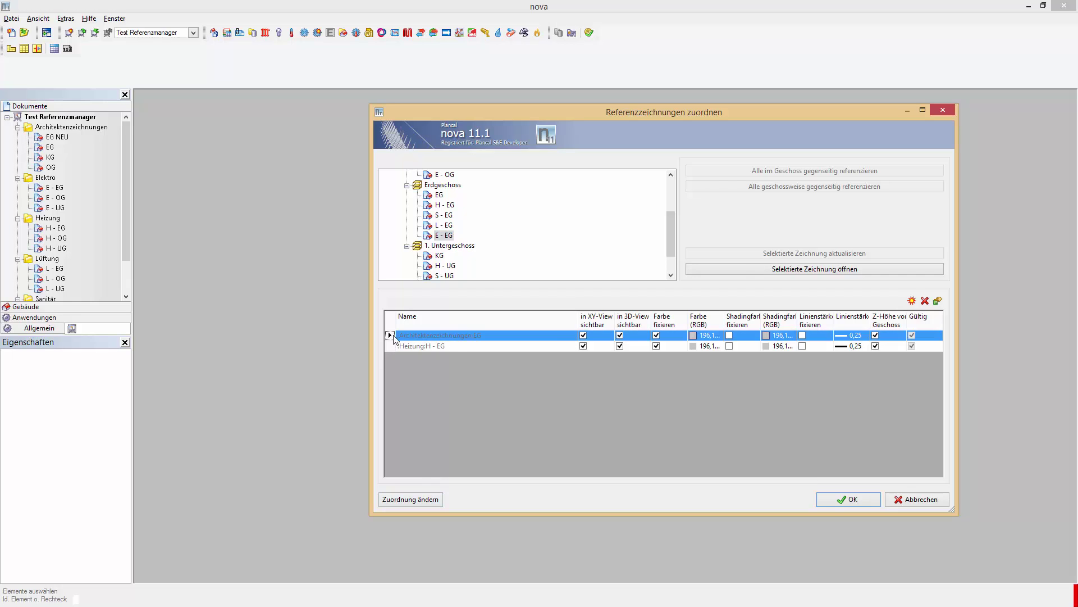
click(925, 301)
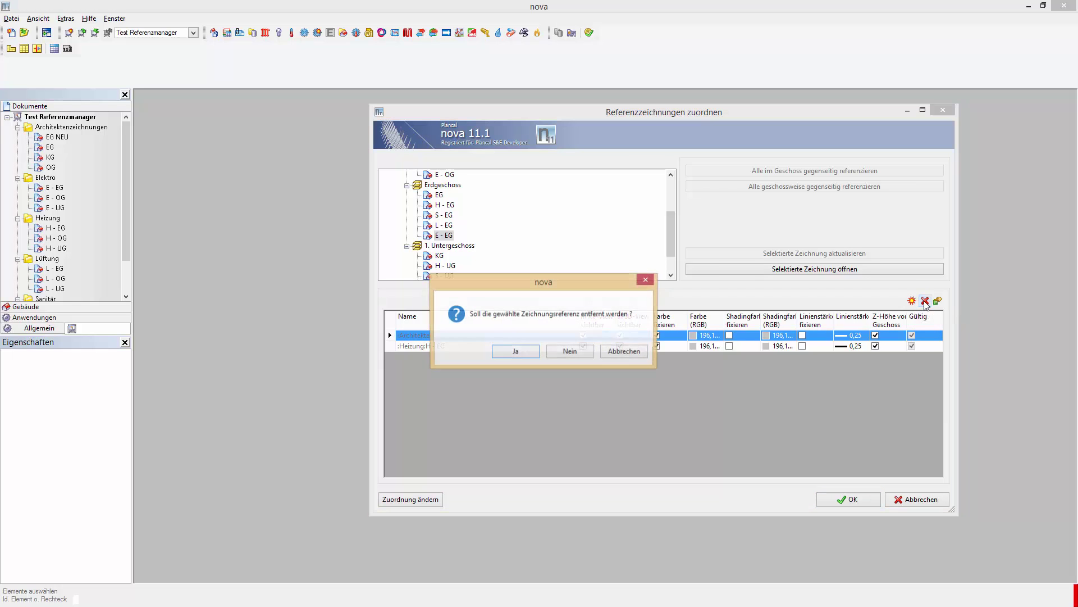
click(515, 351)
Step: Add the Erdgeschoss drawing EG NEU as a reference of E - EG
click(912, 300)
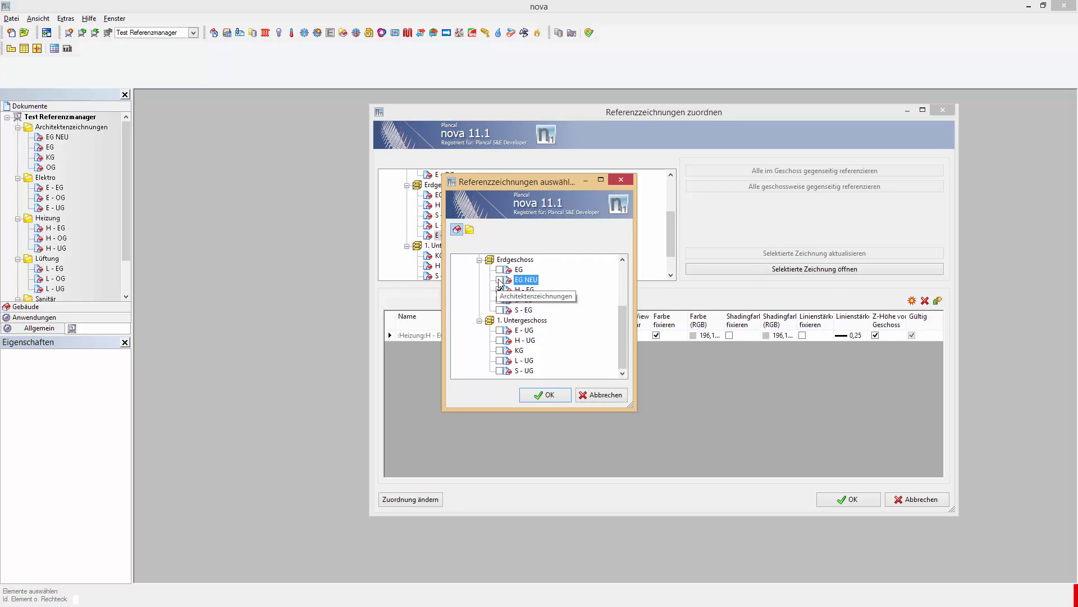
click(499, 280)
click(552, 398)
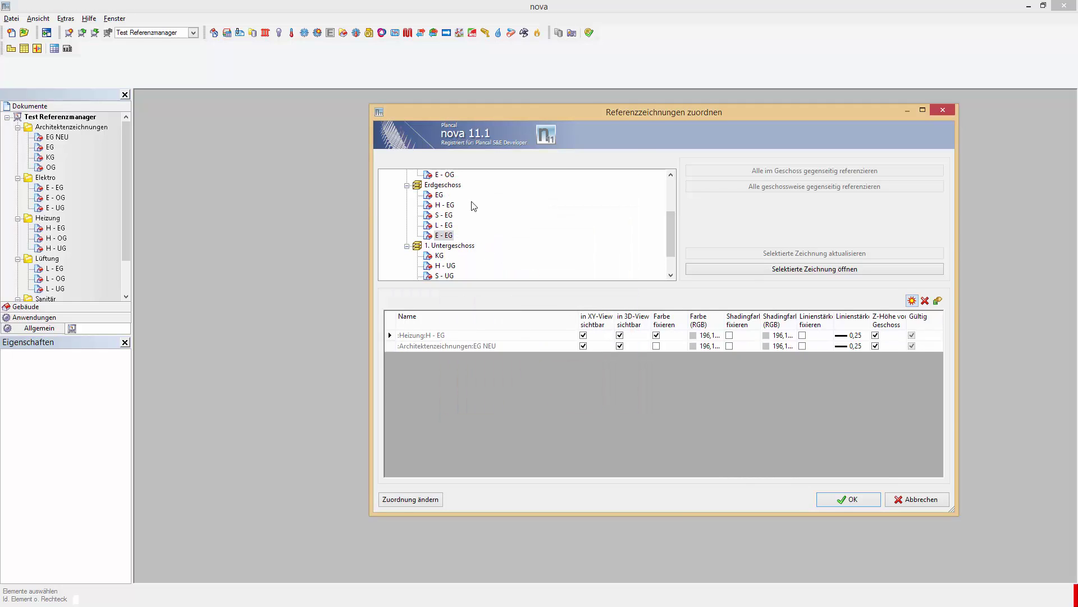
Step: Replace the architect's plan EG with EG NEU as the only reference of the ventilation drawing L - EG
click(444, 226)
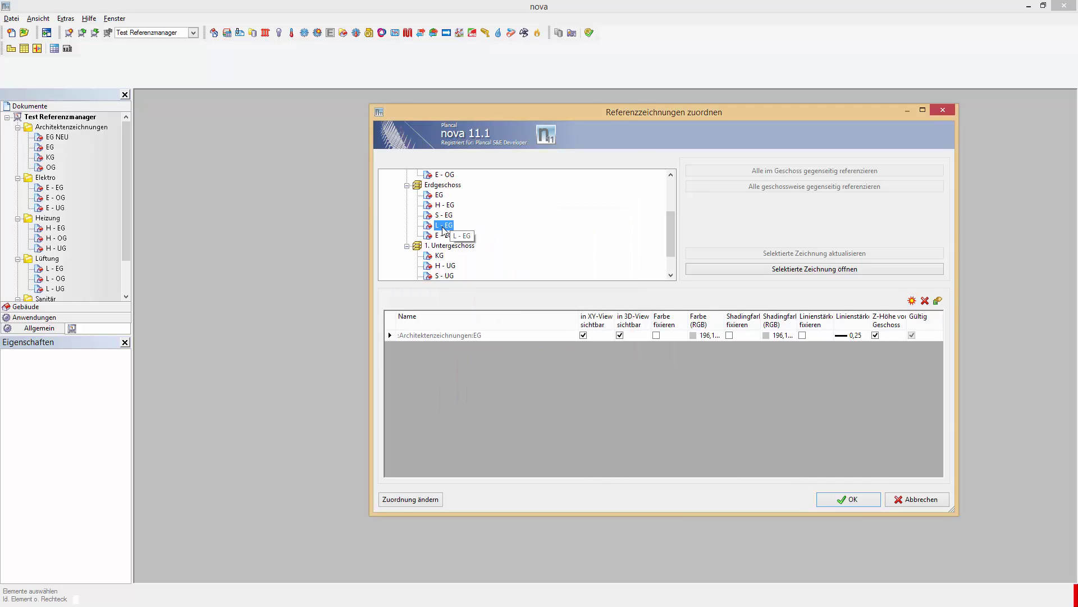
click(912, 301)
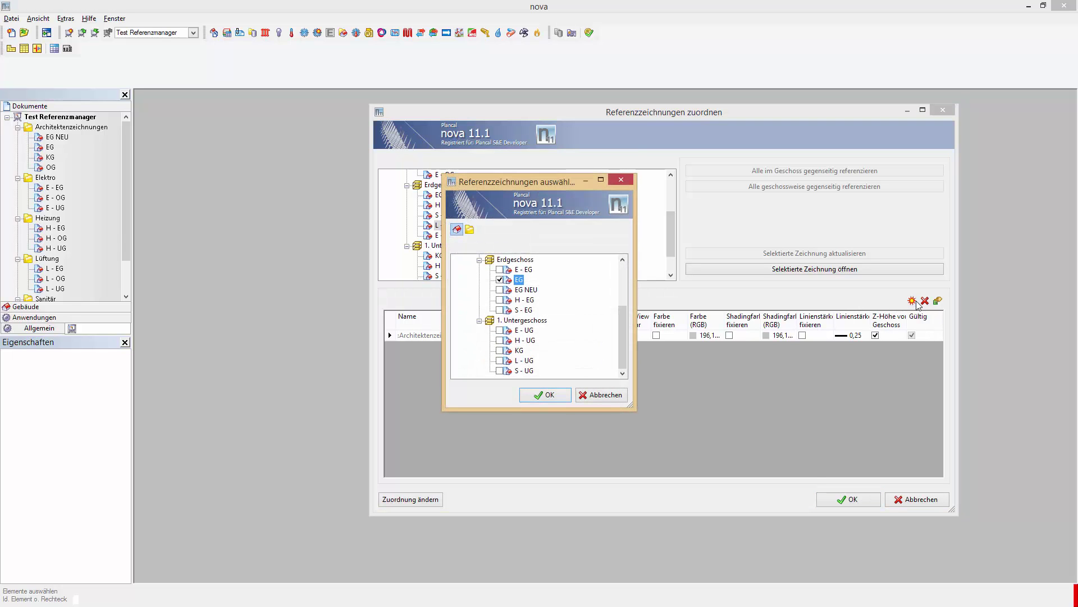
click(500, 280)
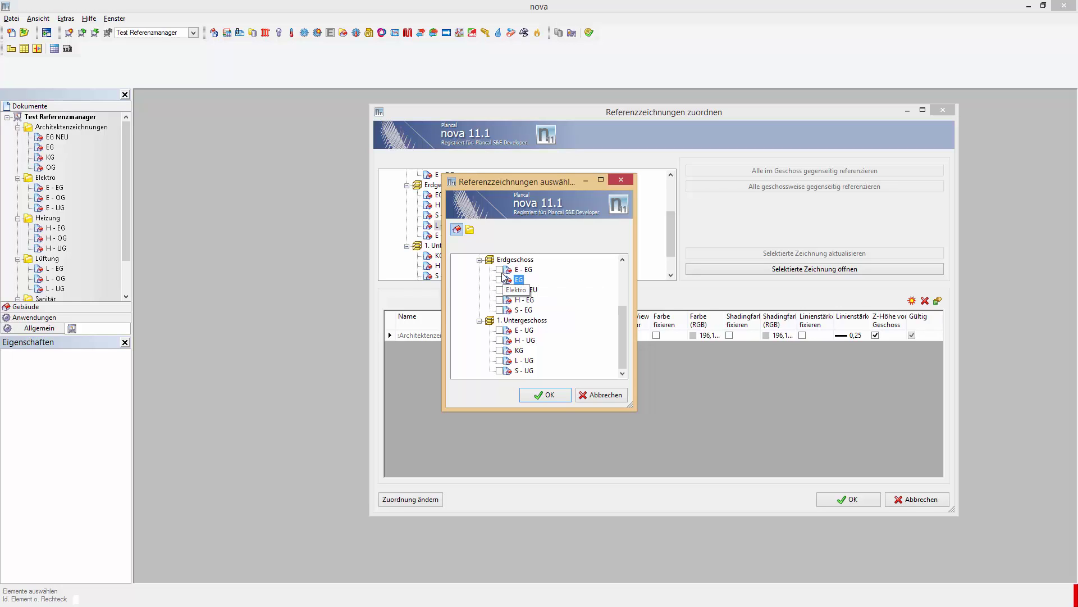
click(499, 269)
click(545, 394)
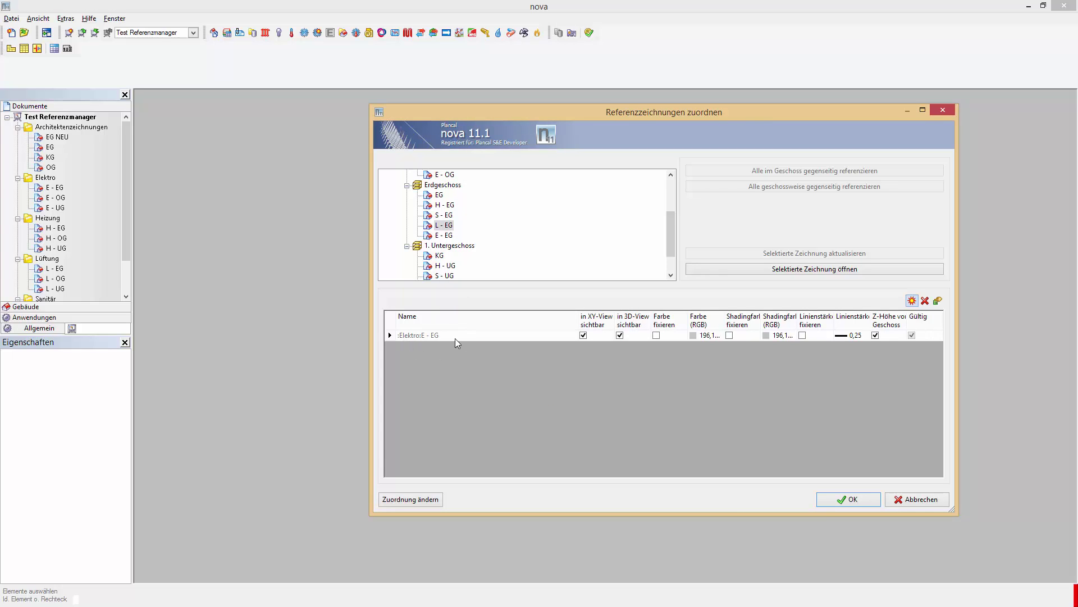
click(912, 302)
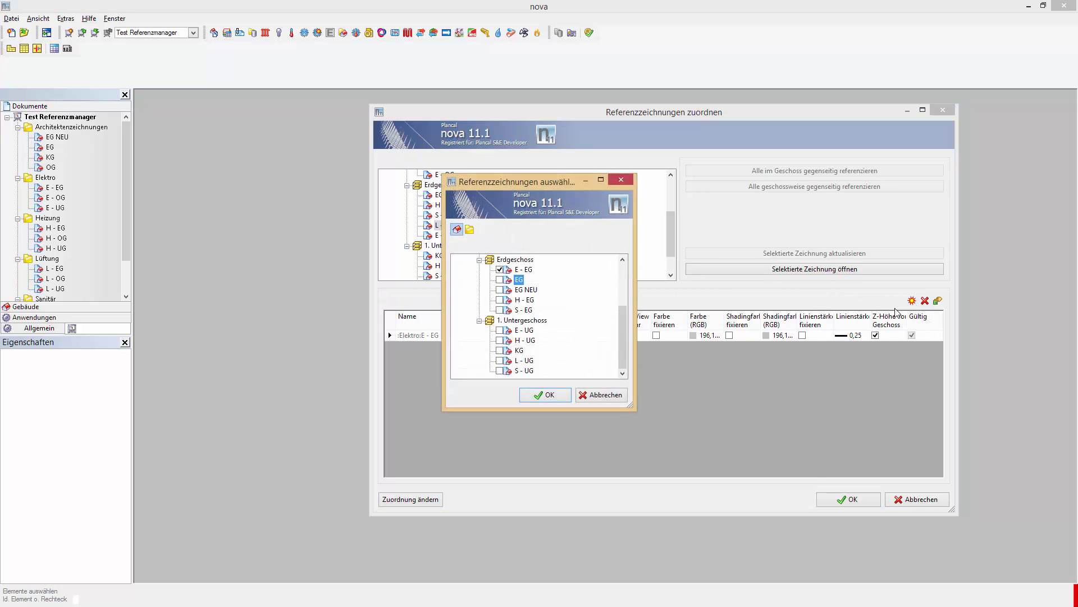
click(499, 270)
click(500, 290)
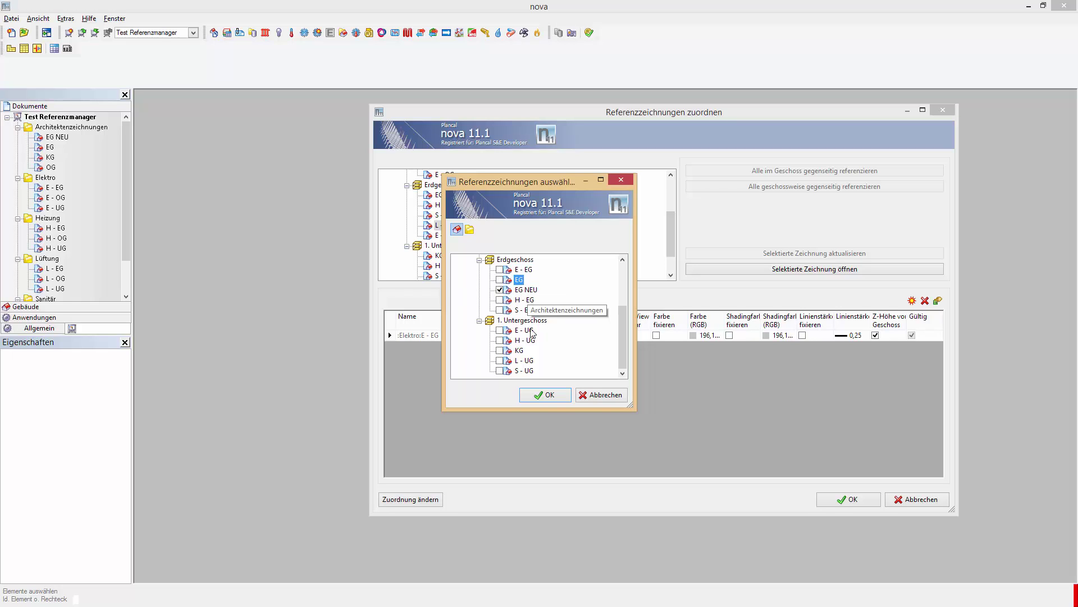
click(555, 397)
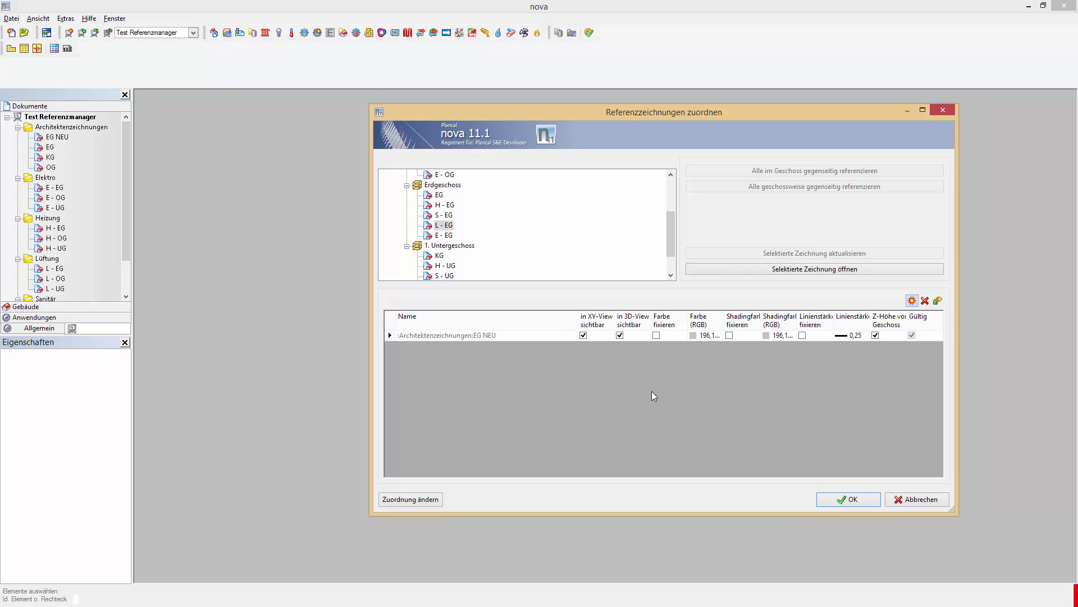
Step: Replace the references EG, E - EG and L - EG of the drawing S - EG with EG NEU and accept the reference assignments
click(446, 215)
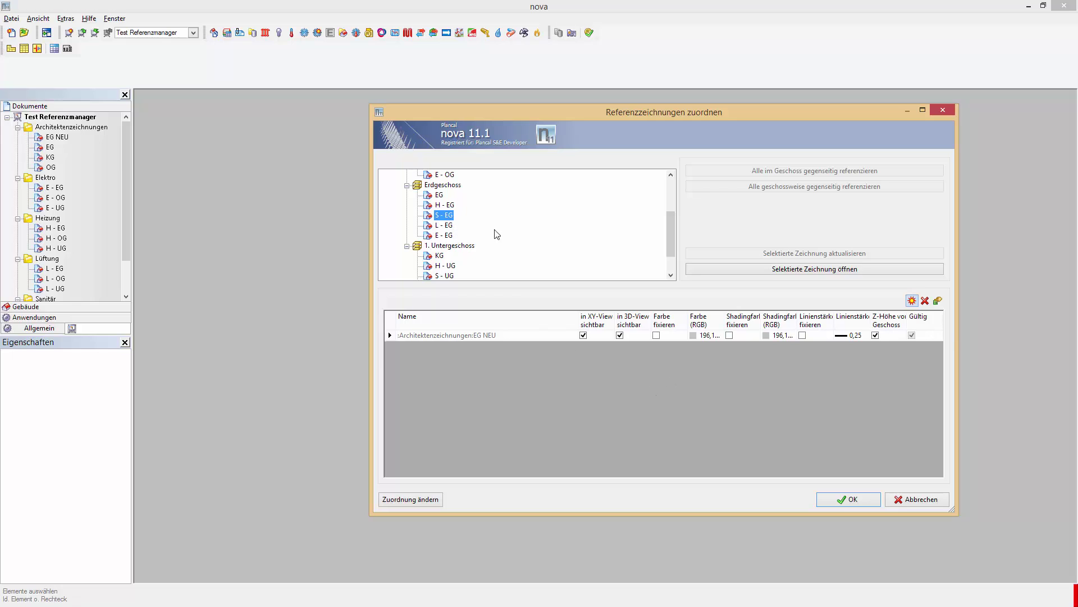
click(911, 301)
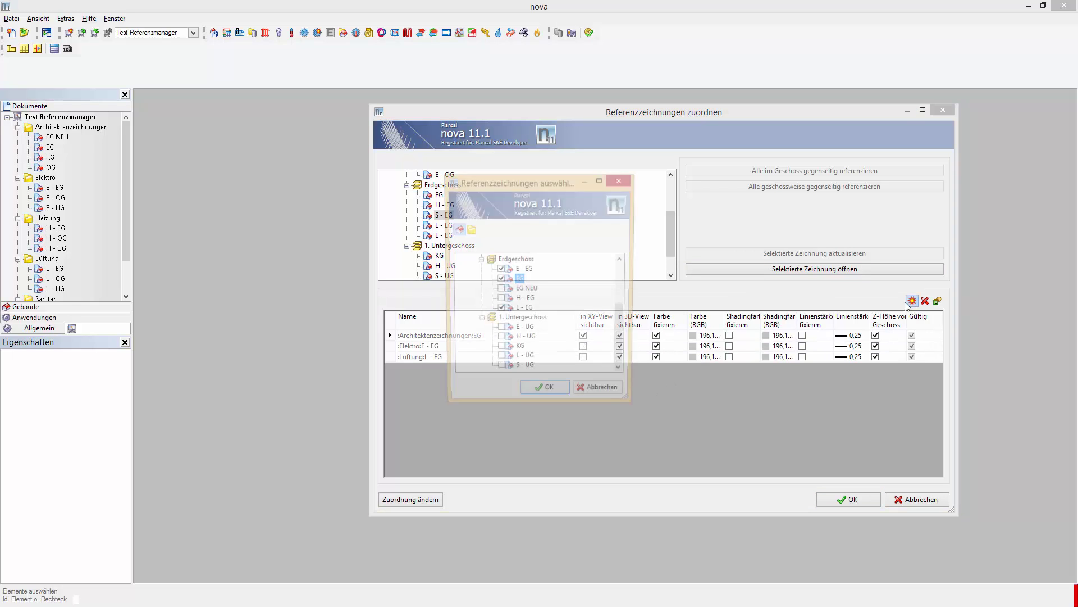
click(500, 270)
click(500, 310)
click(500, 280)
click(500, 290)
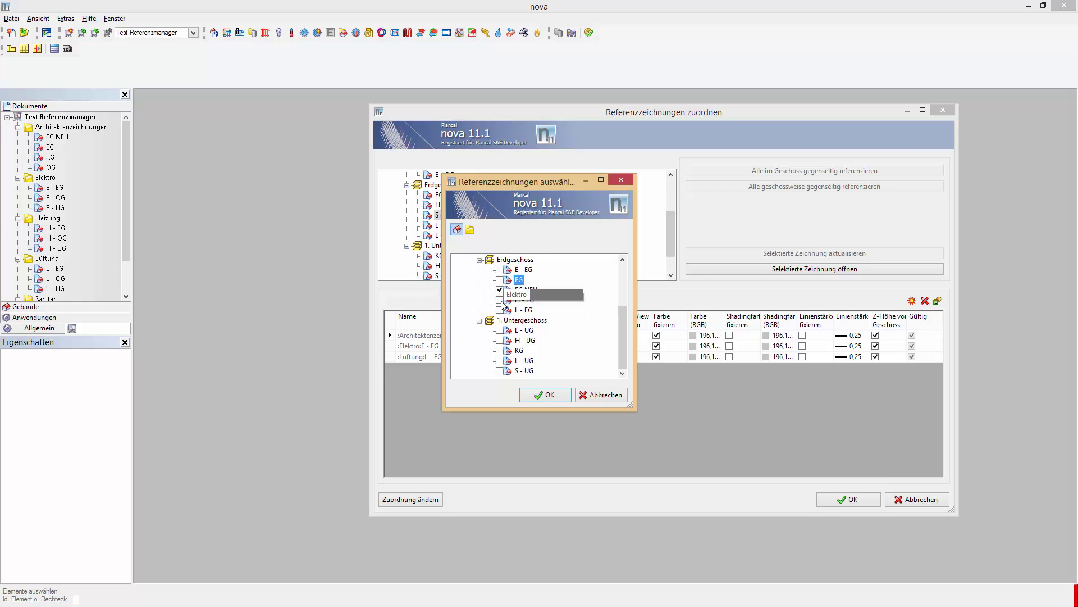
click(540, 395)
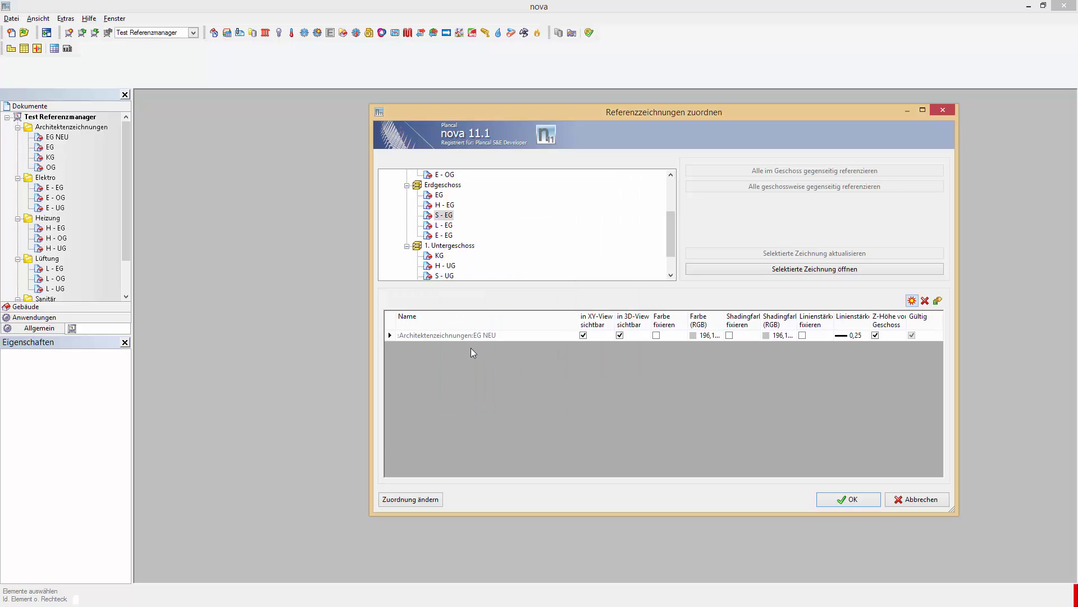
click(851, 501)
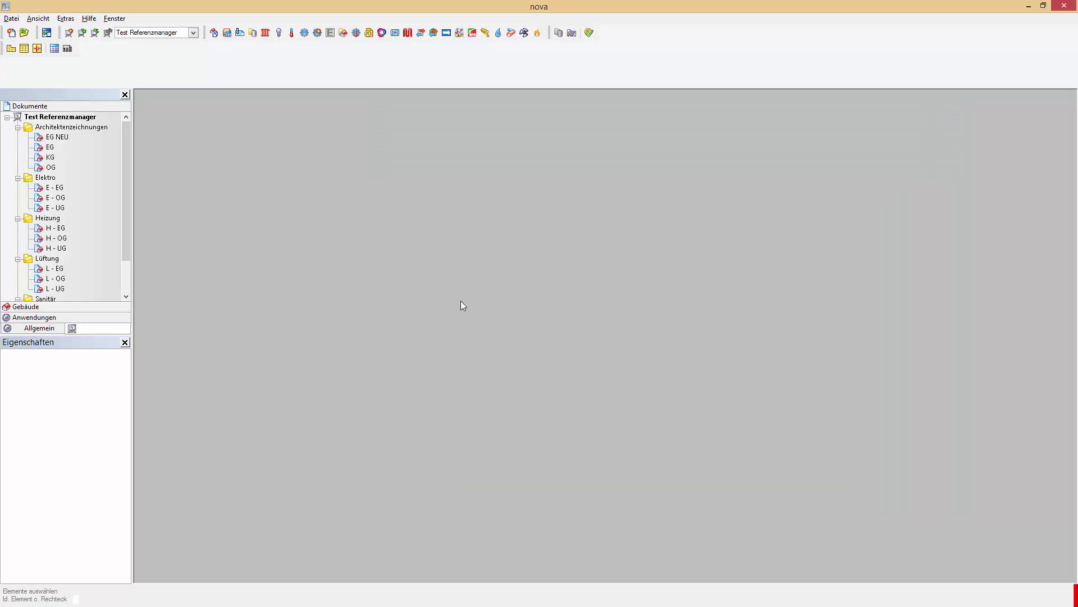
Step: Open the ground-floor drawing E - EG from the Elektro folder
double_click(56, 189)
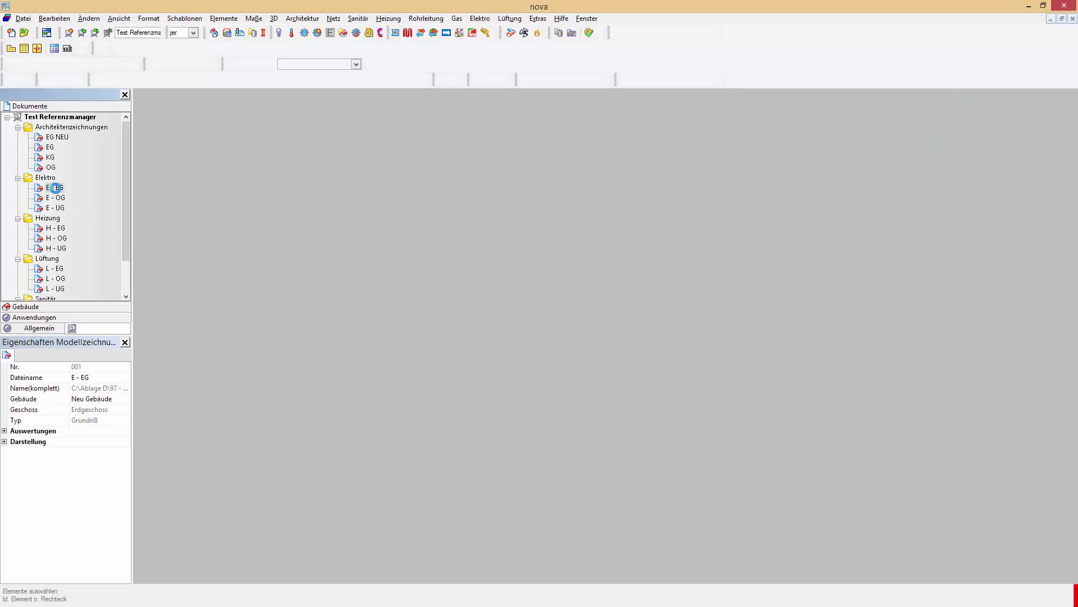